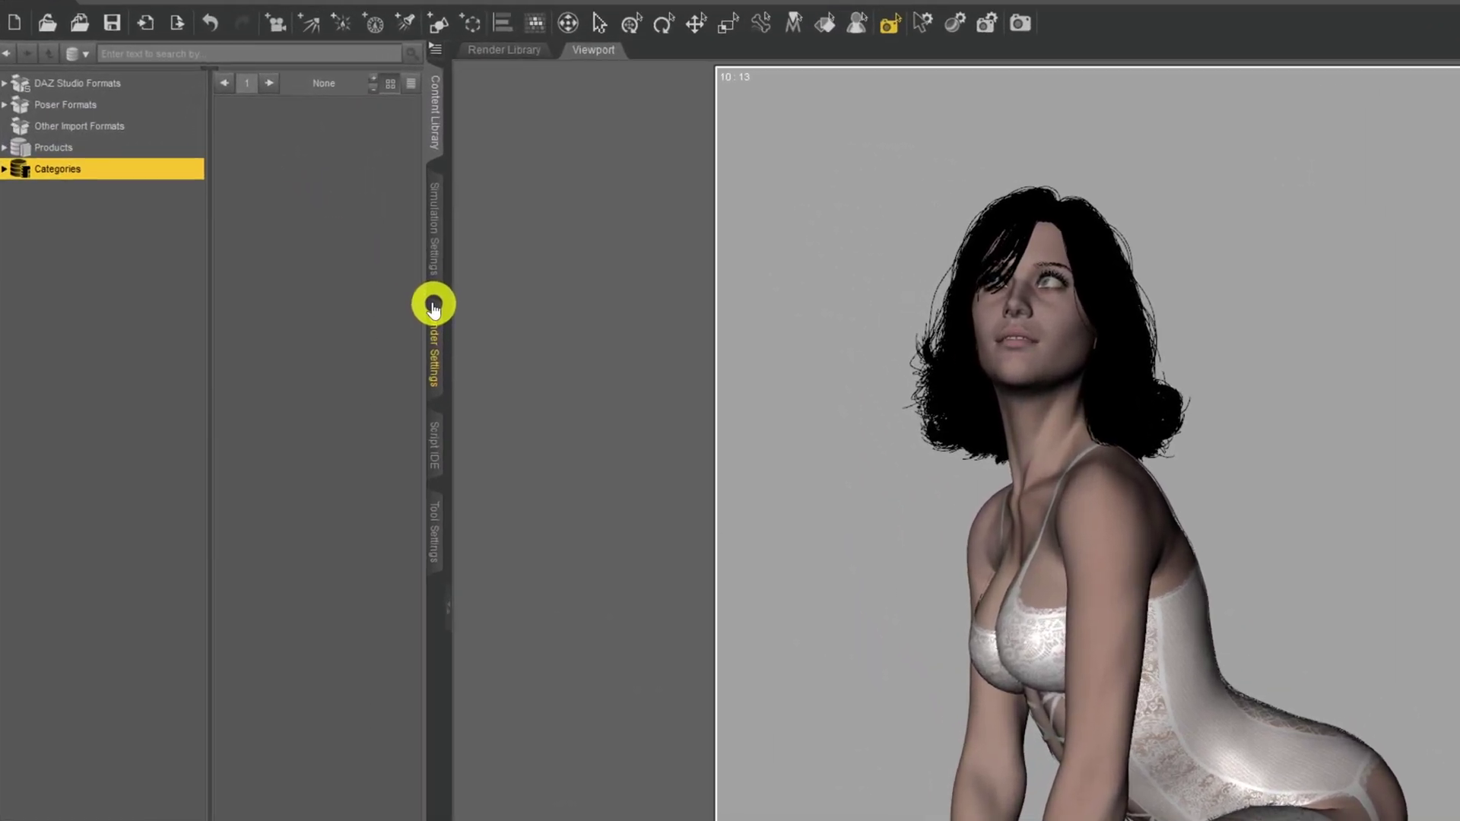
Step: Open the render settings, preview the Camera view in NVIDIA Iray and return the viewport to Texture Shaded
click(434, 308)
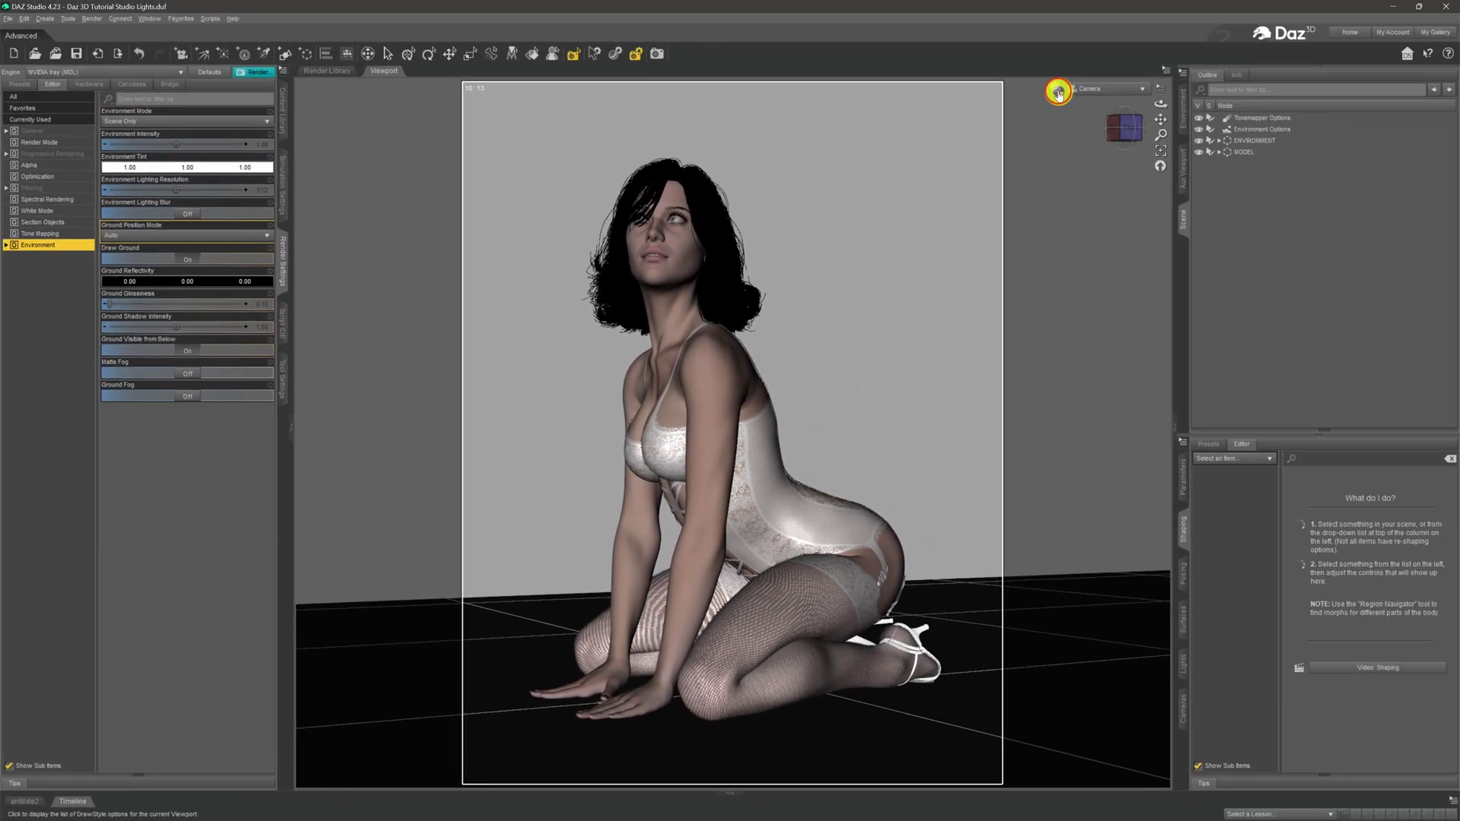
click(1168, 86)
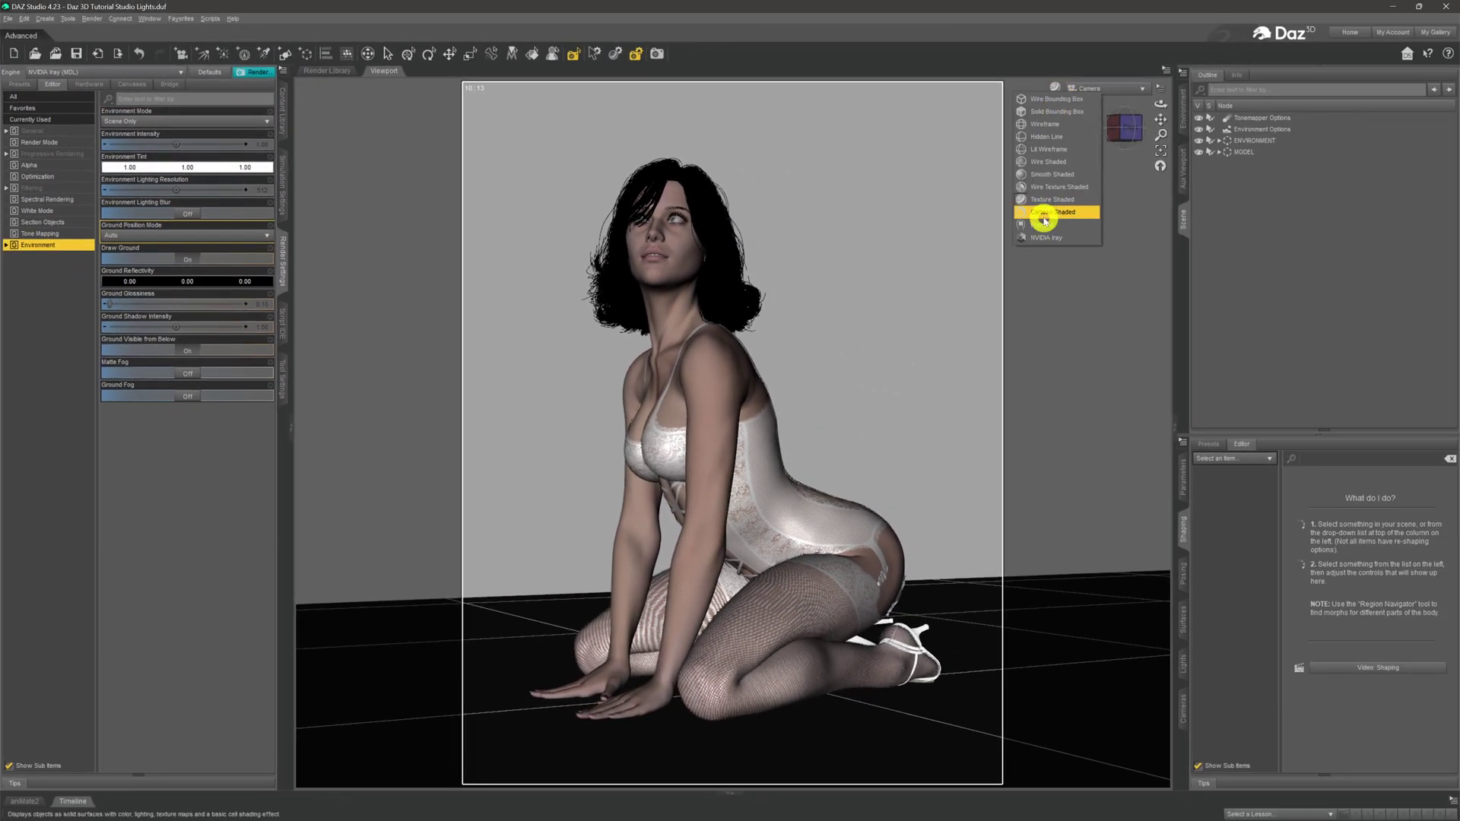
click(1035, 227)
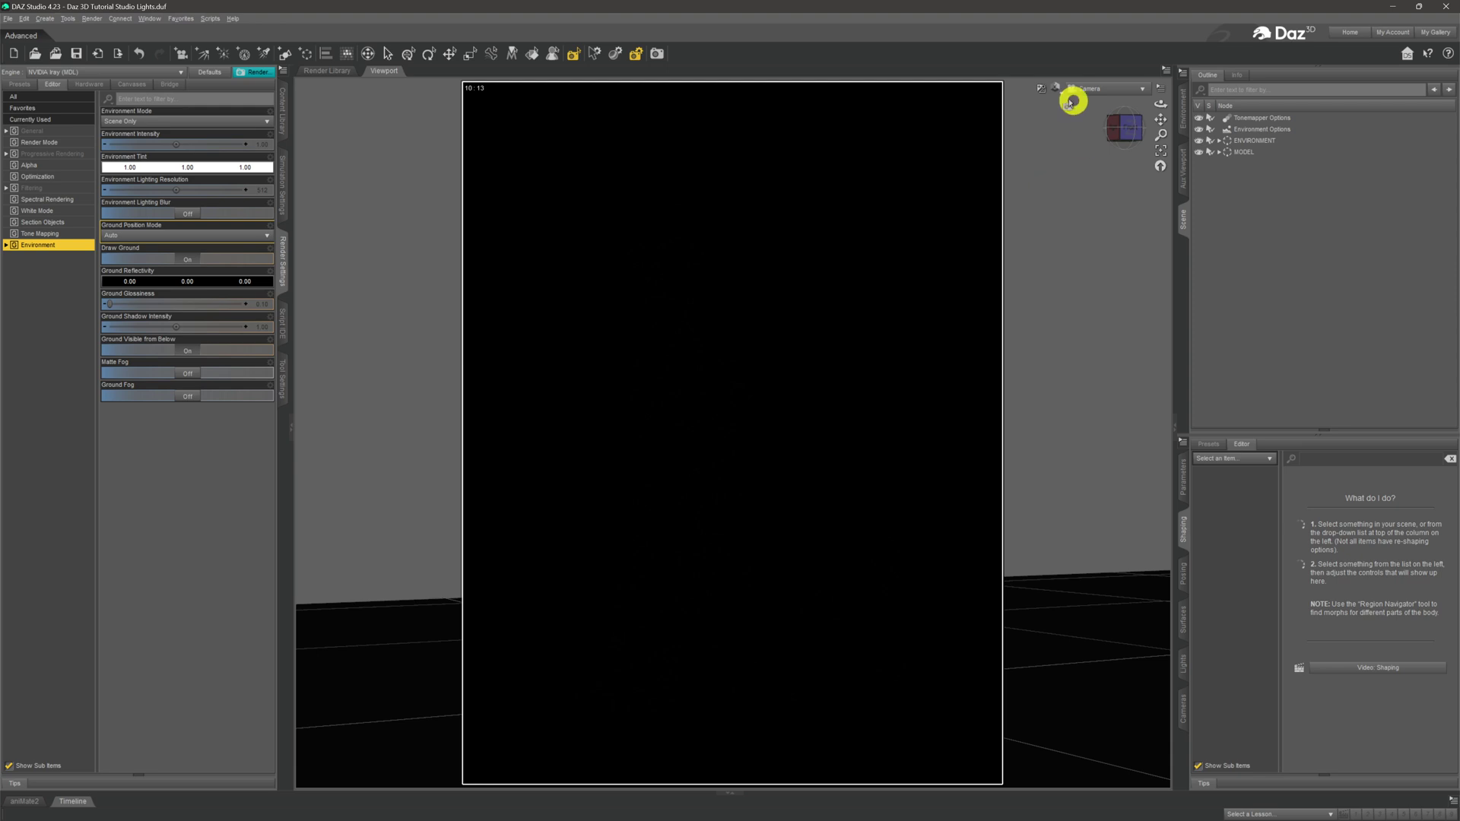
click(1061, 93)
click(1060, 182)
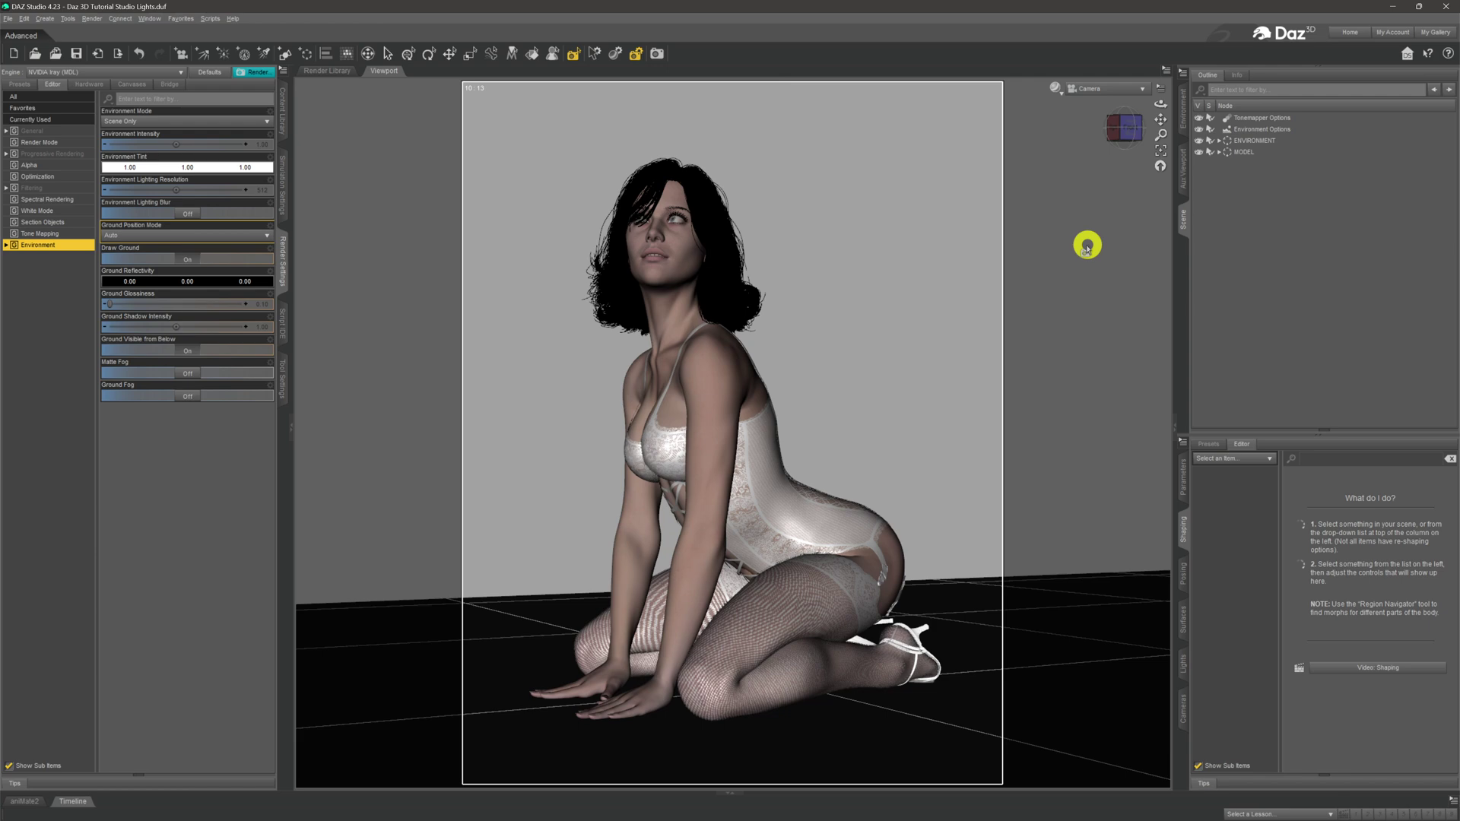
Step: Create a spotlight with the active viewport transforms of the Perspective View, facing the kneeling figure from the side and slightly above
click(1106, 93)
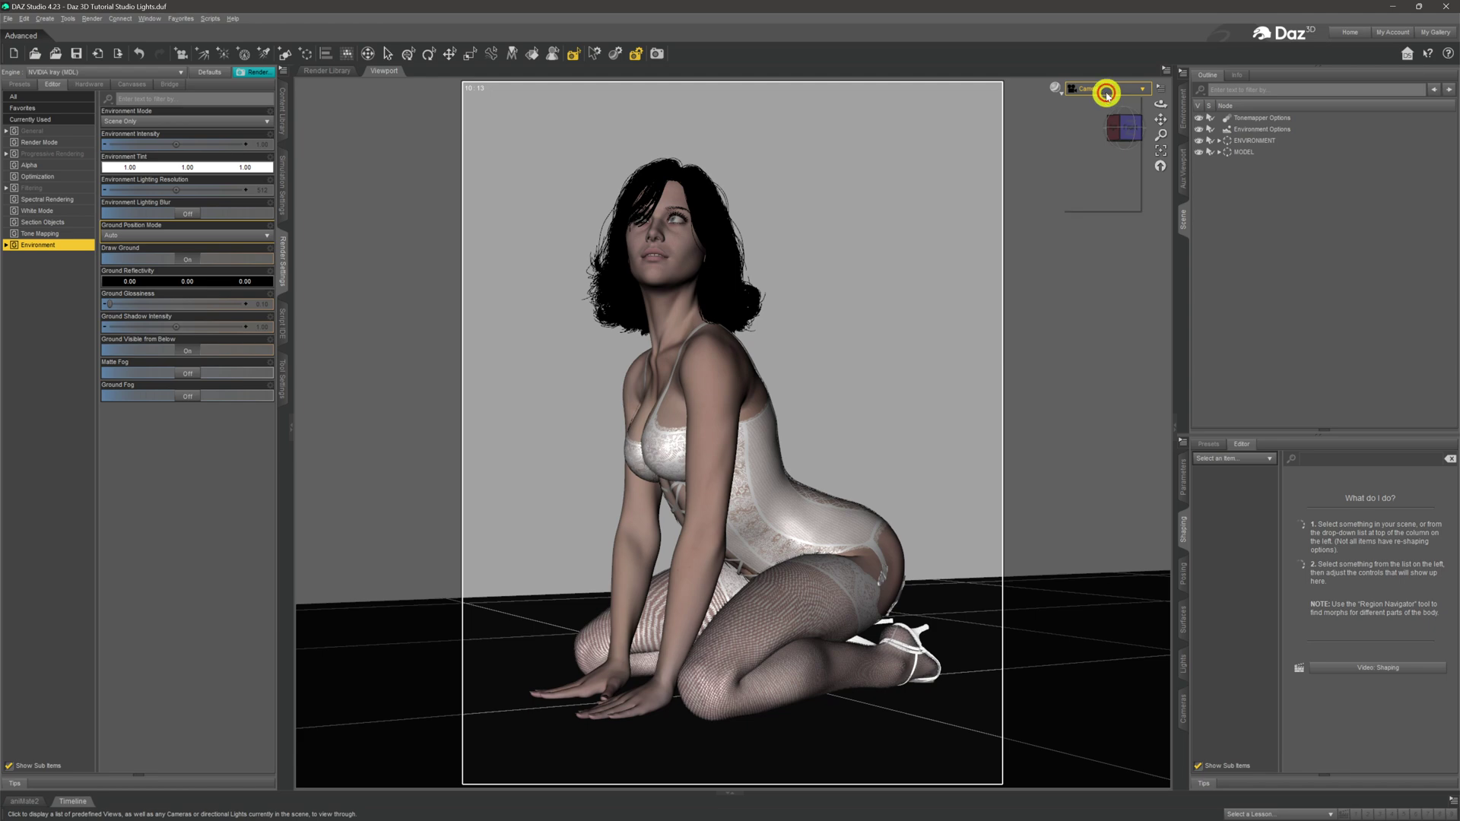
click(1102, 101)
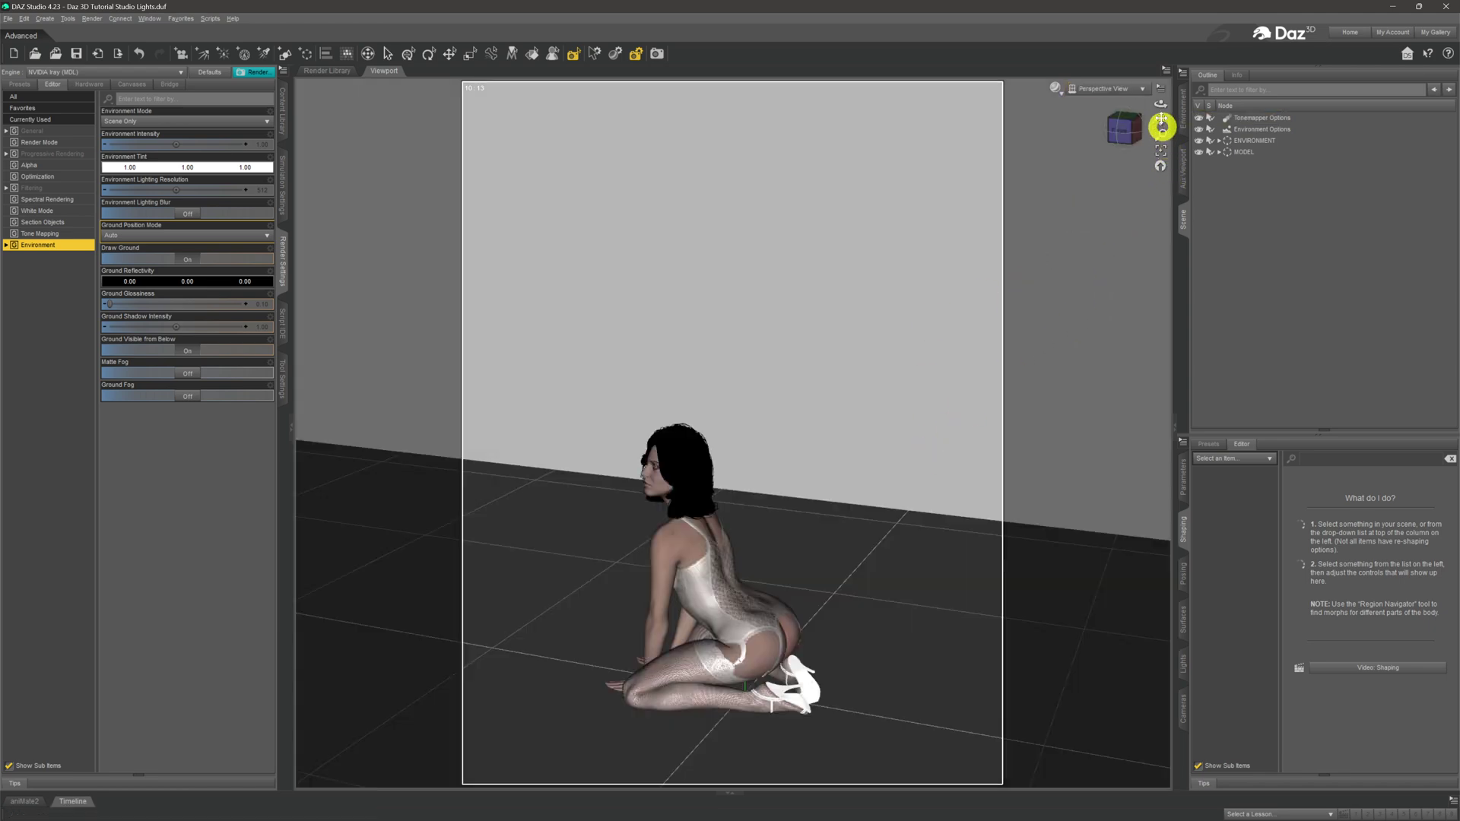
drag(1161, 120, 1161, 116)
scroll(870, 427, up, 5)
scroll(884, 397, up, 2)
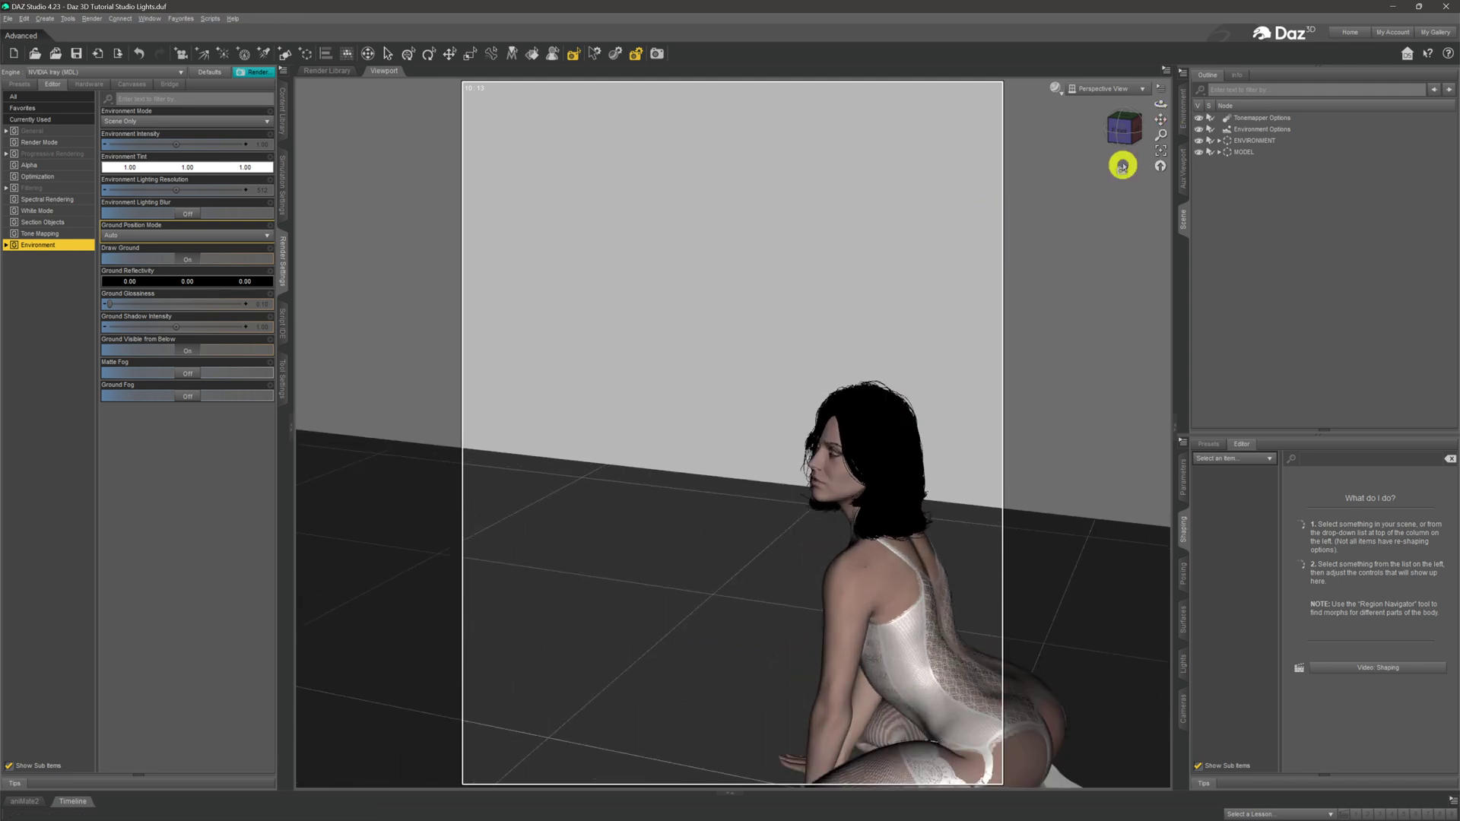
mouse_move(1163, 118)
mouse_down()
mouse_move(1142, 123)
mouse_move(1162, 119)
mouse_up()
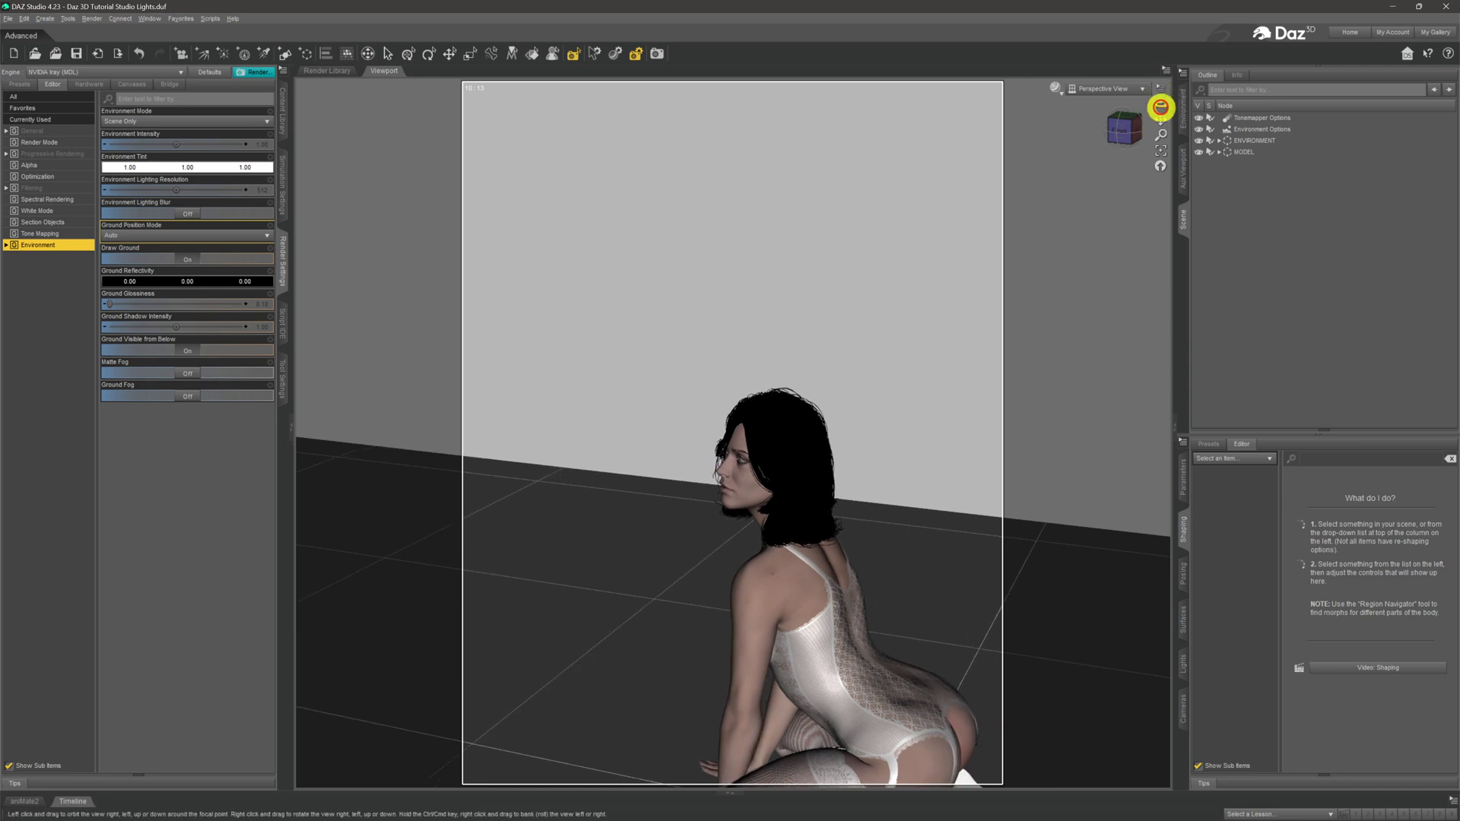
drag(1161, 107, 978, 590)
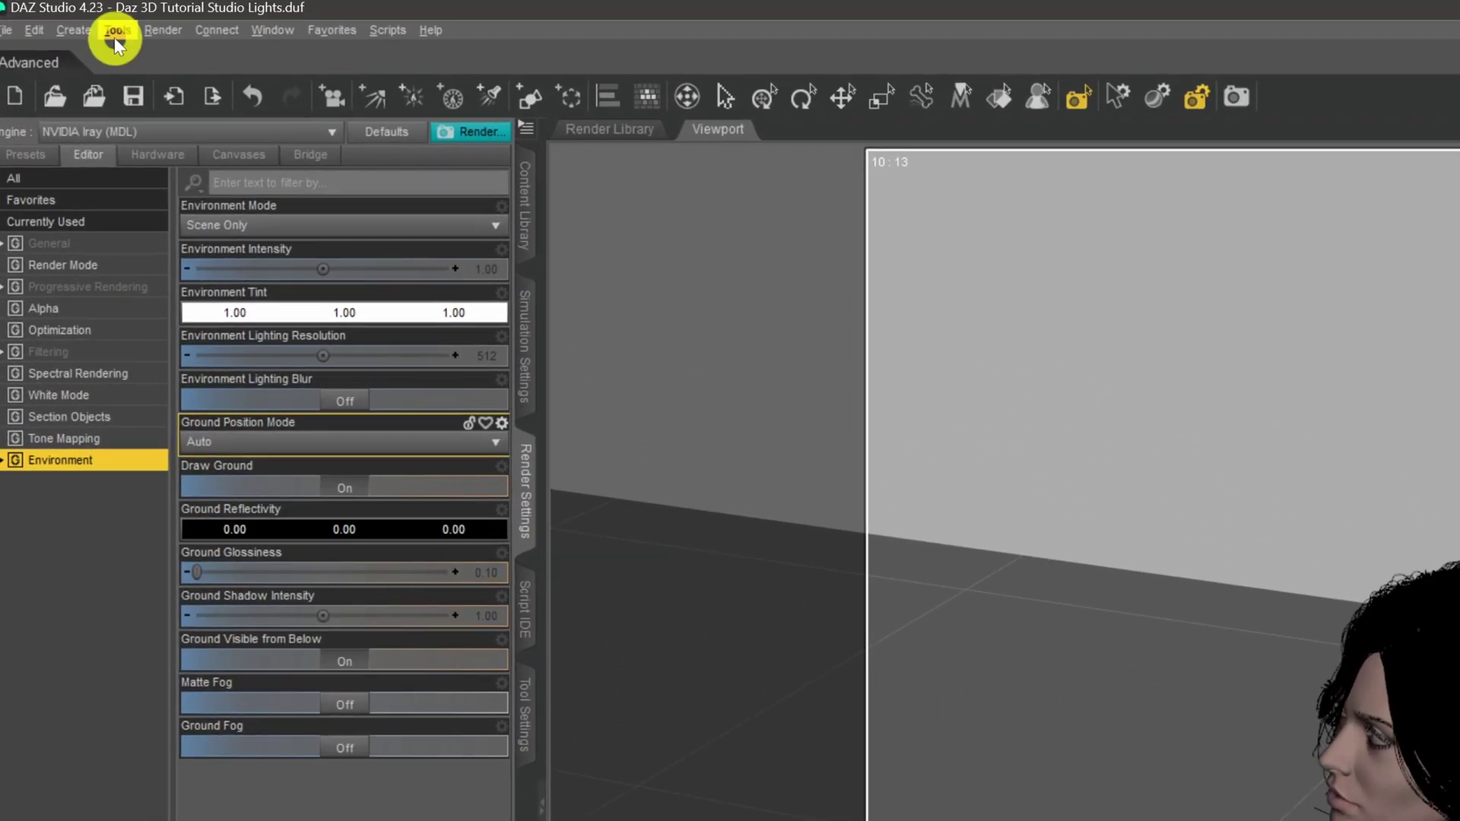
click(93, 27)
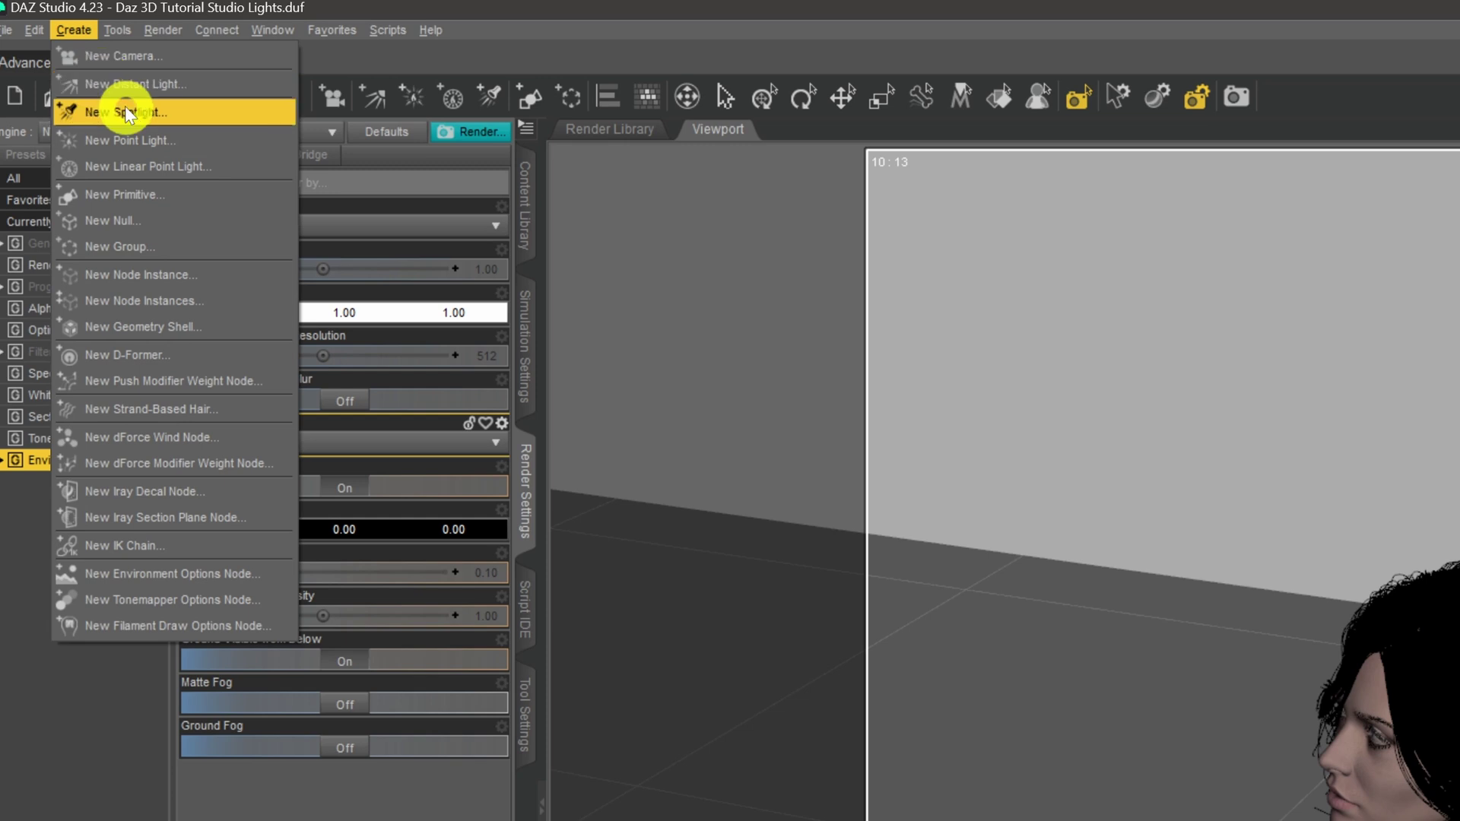
click(252, 111)
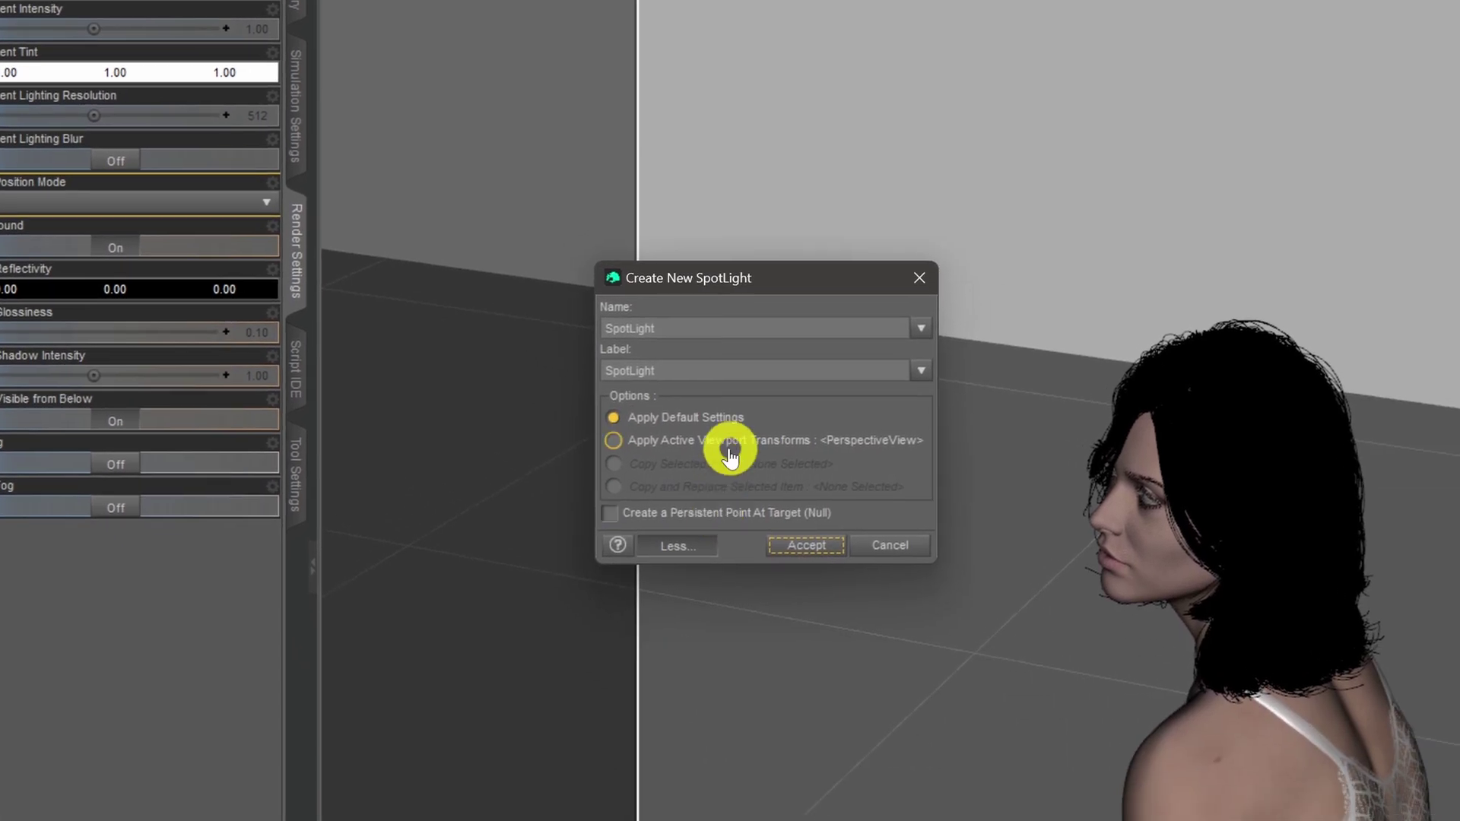
click(729, 443)
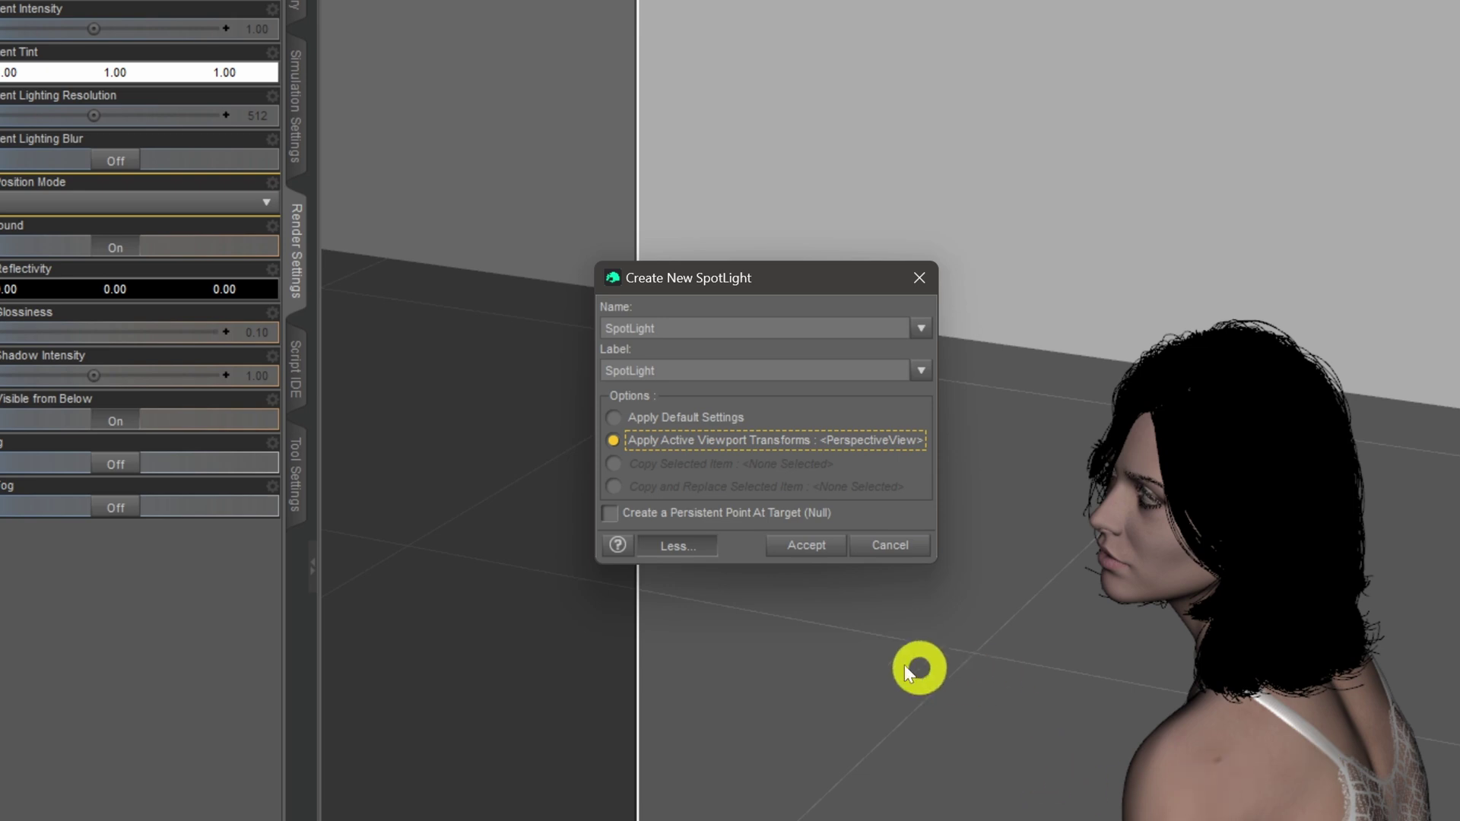
click(808, 545)
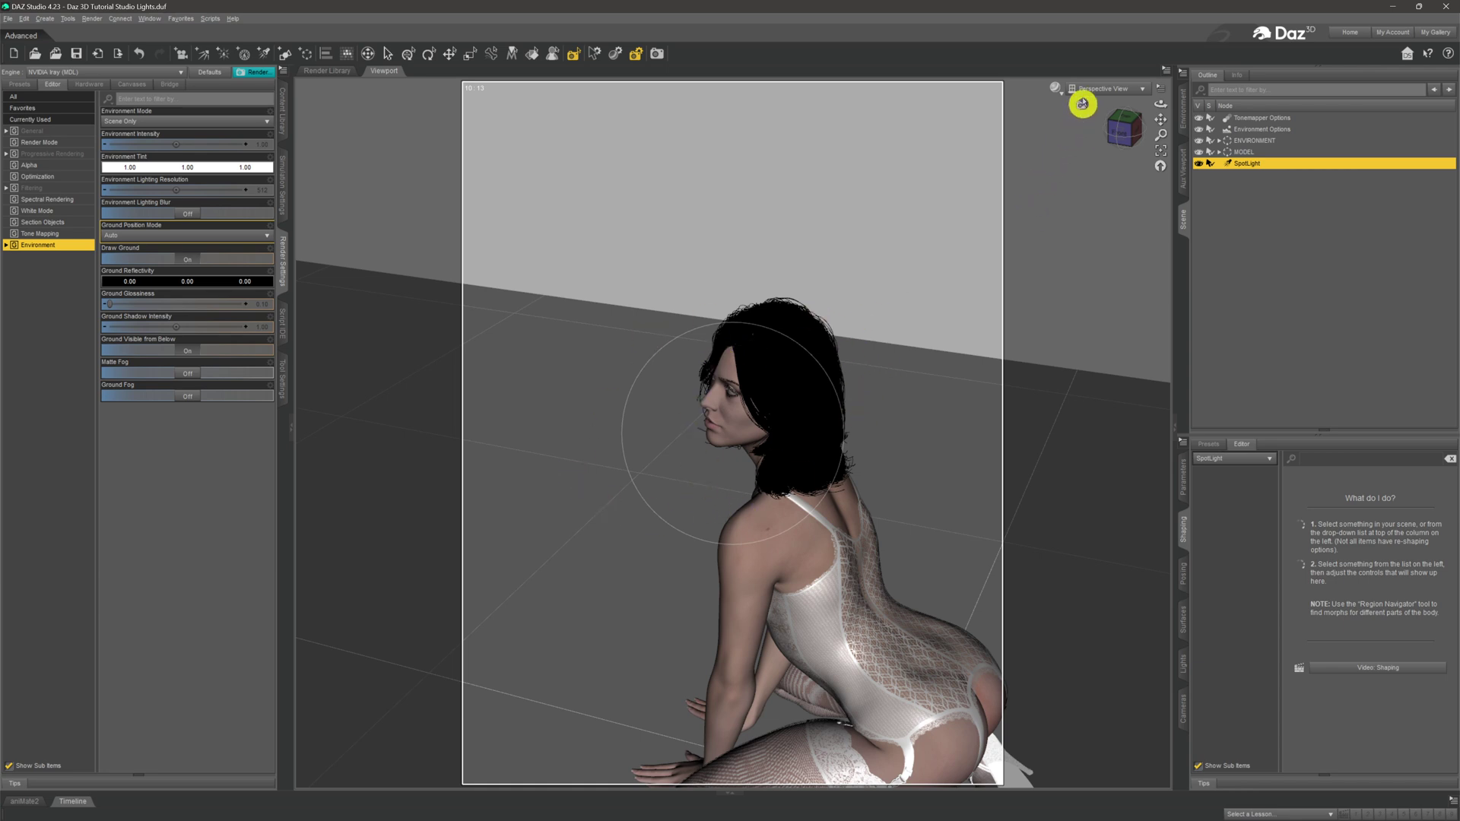
Step: Show the scene through the Camera view with the NVIDIA Iray draw style
key(ctrl+z)
click(1052, 95)
click(1073, 232)
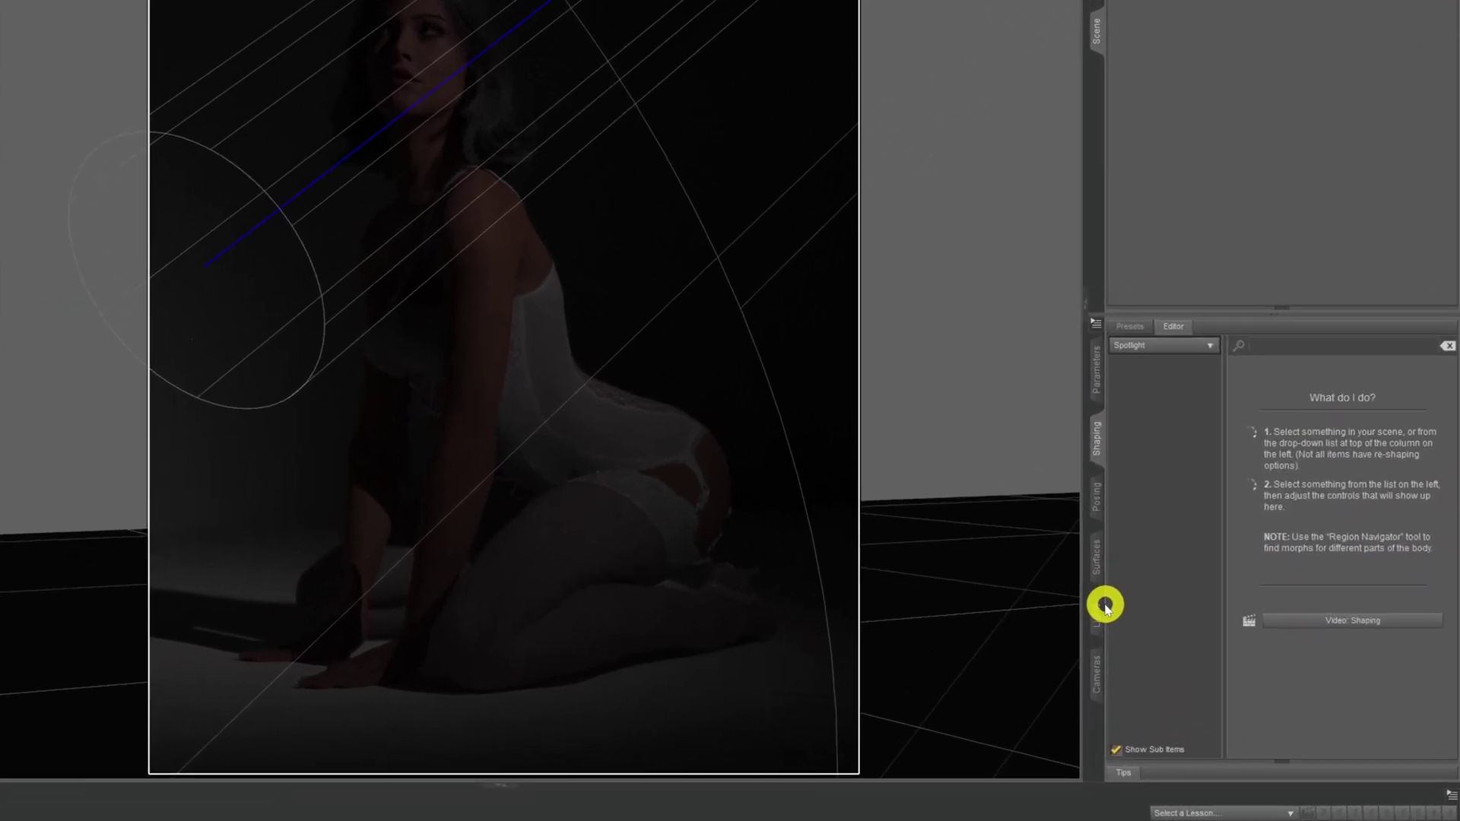
Step: Raise the spotlight's Luminous Flux until the figure is brightly lit in the Iray preview
click(1162, 652)
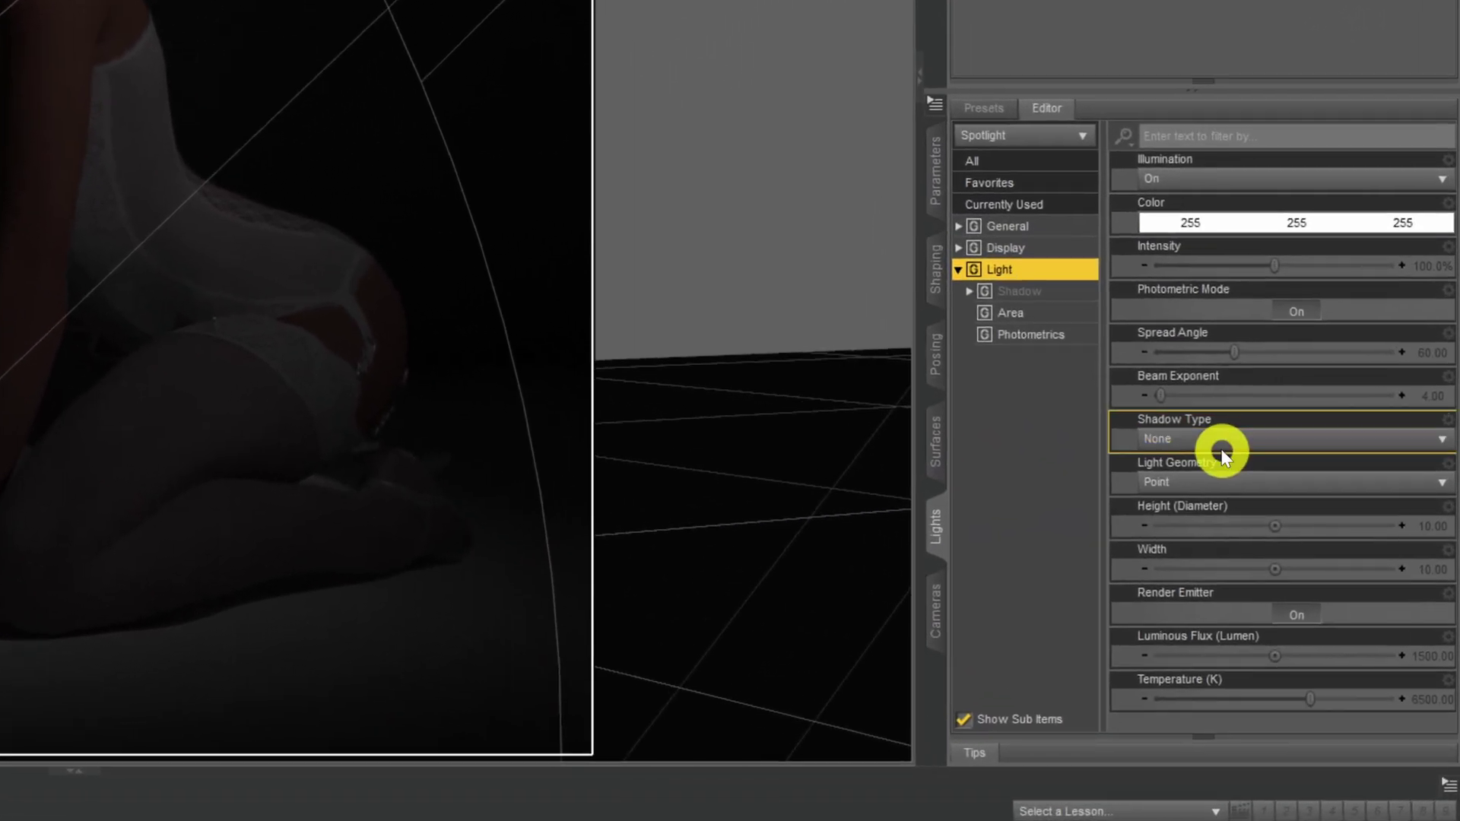
click(1423, 655)
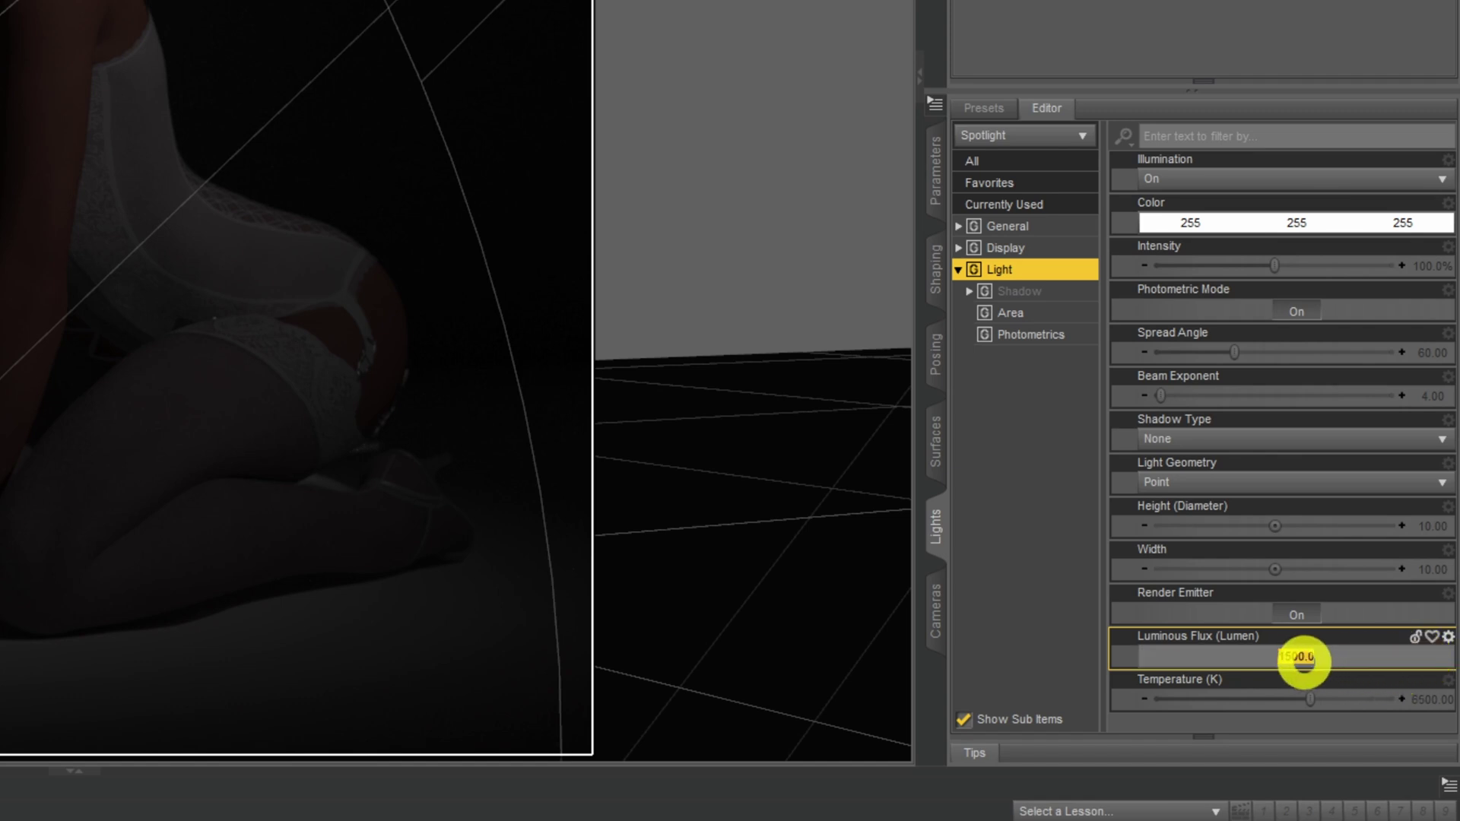
click(1360, 658)
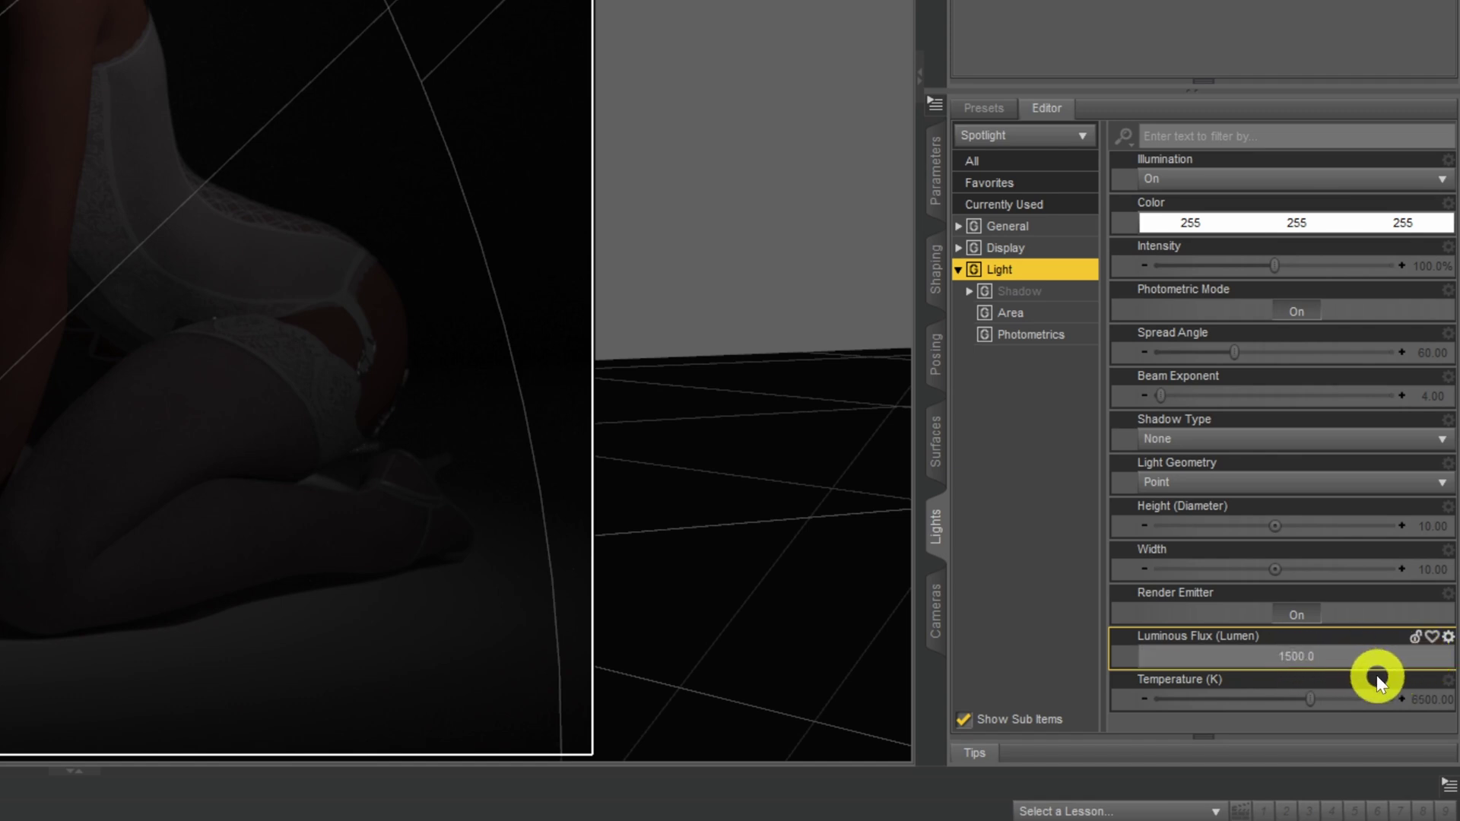
text(0)
key(Return)
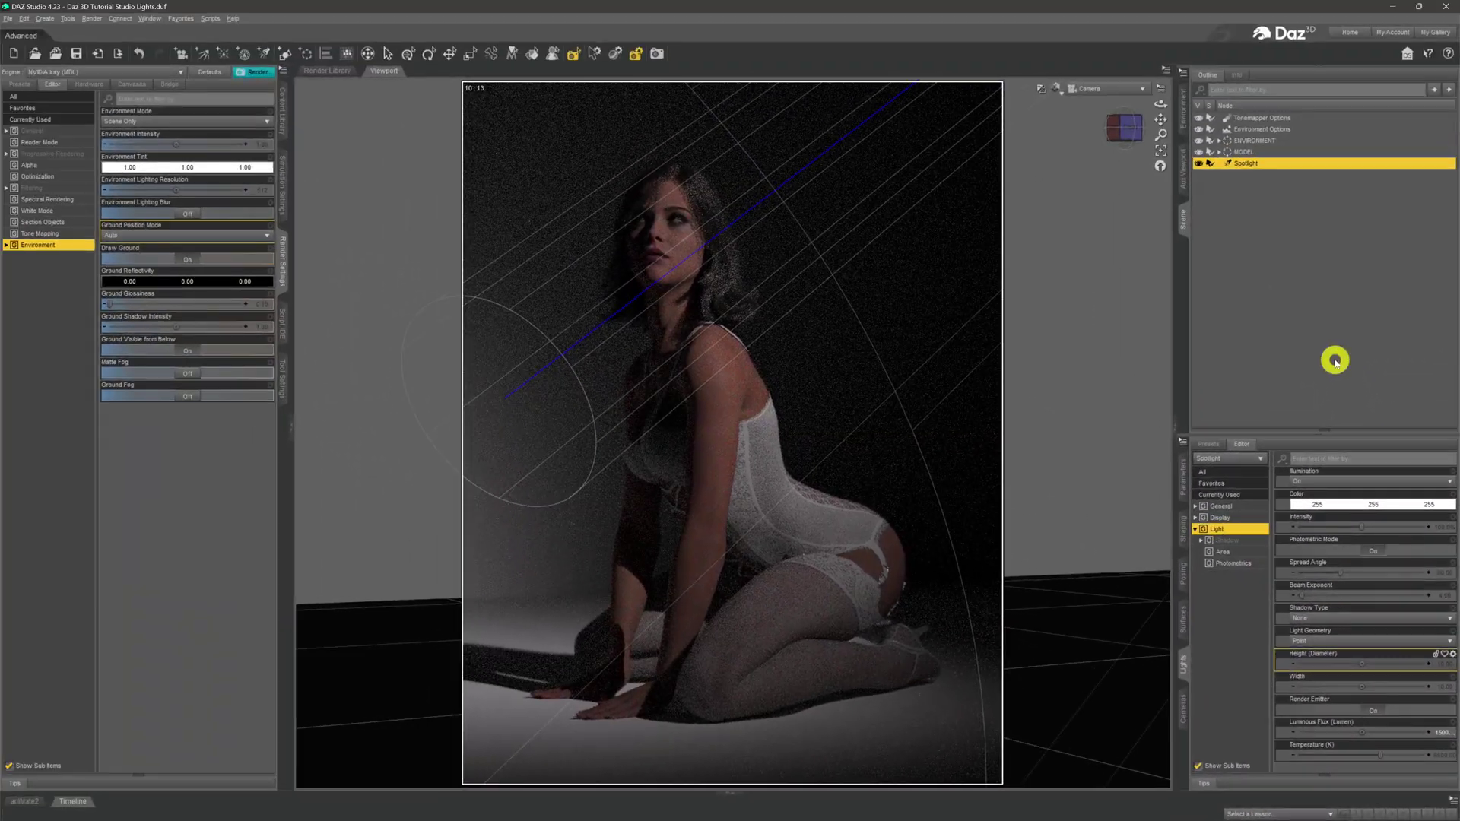
click(1441, 733)
key(Return)
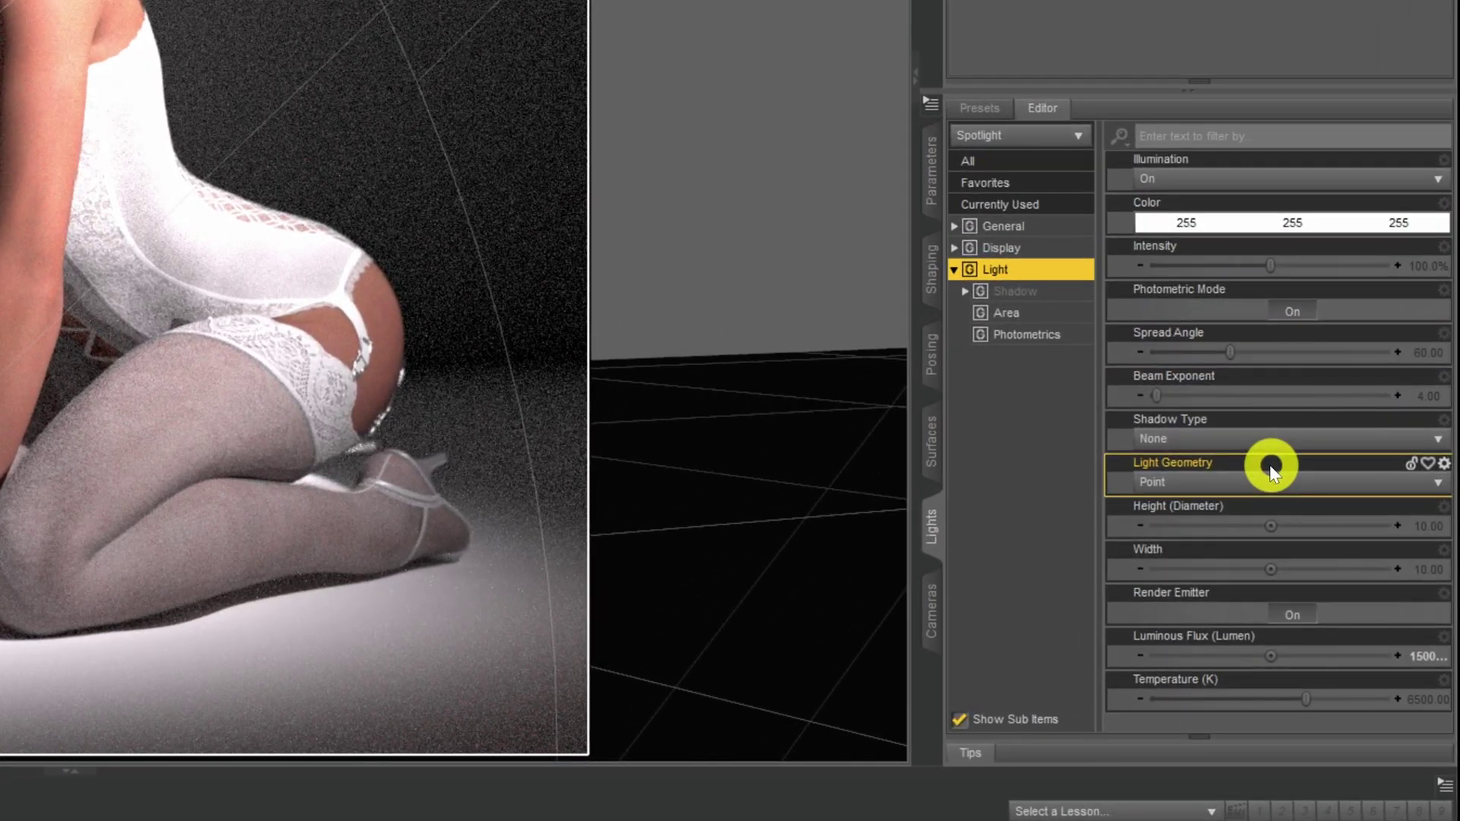
Step: Set the spotlight's Light Geometry to Rectangle with a height and width of 100 each
click(1266, 483)
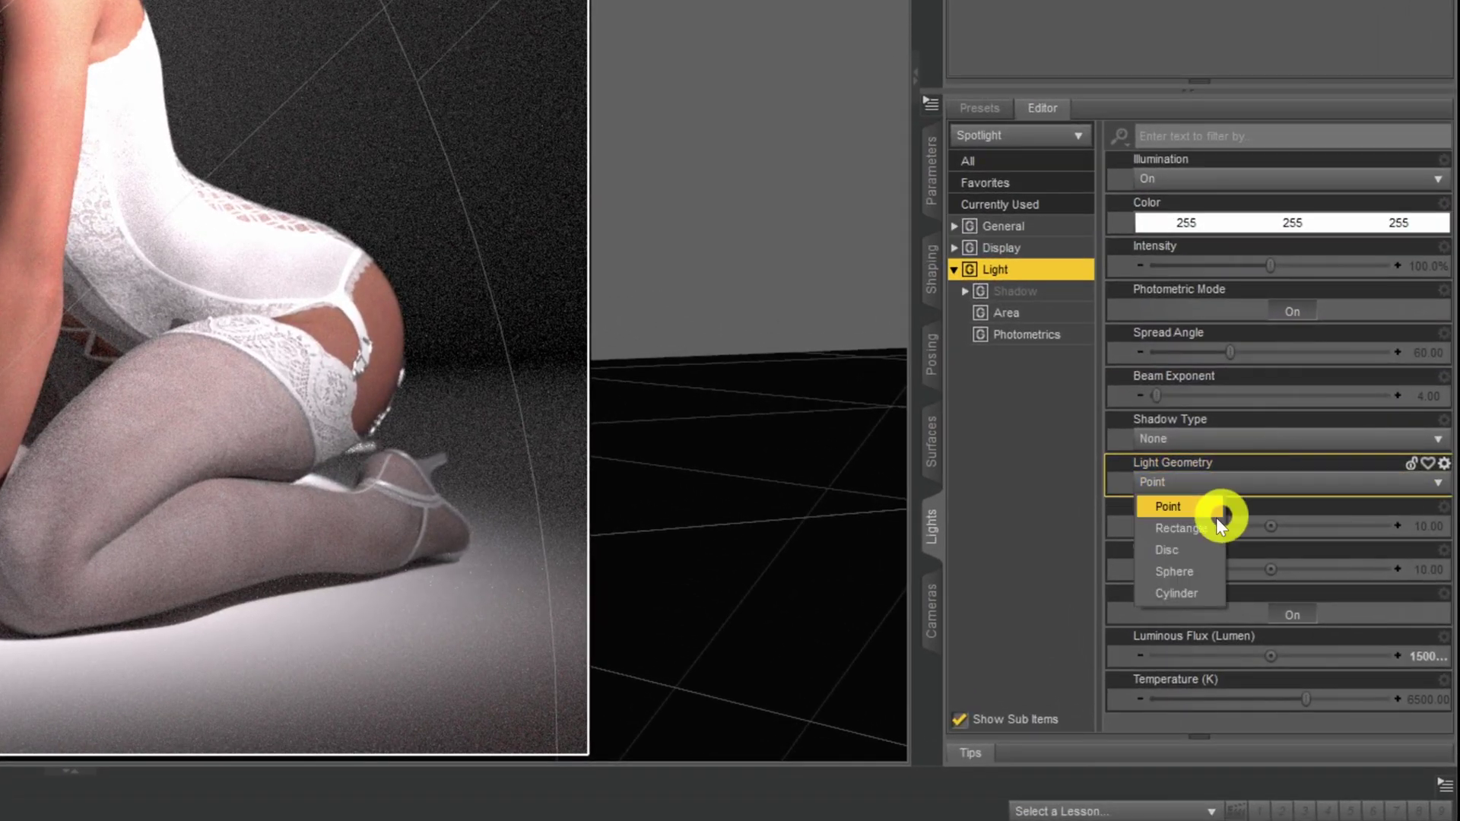
click(1200, 527)
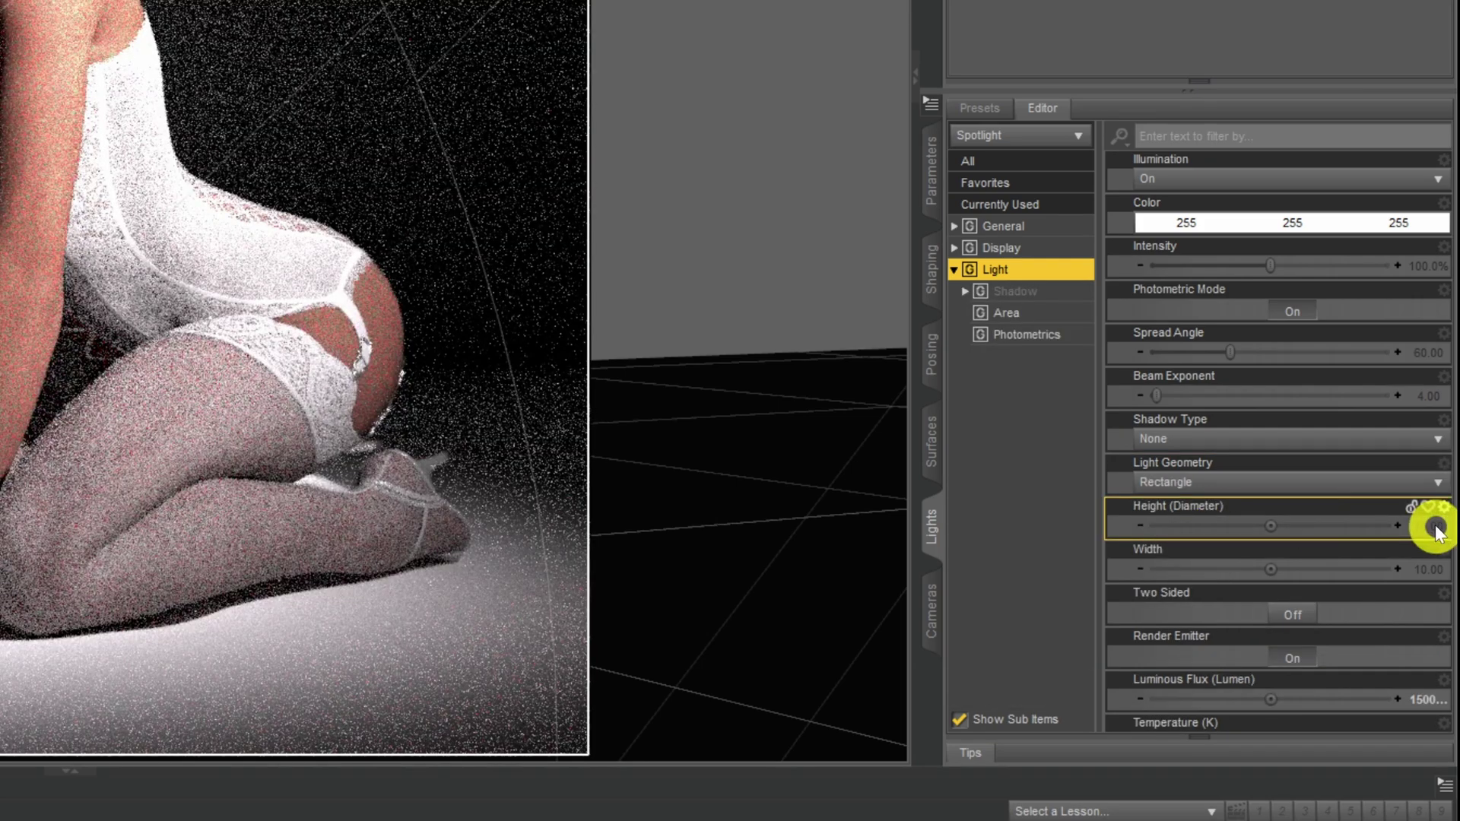
click(1436, 526)
text(100)
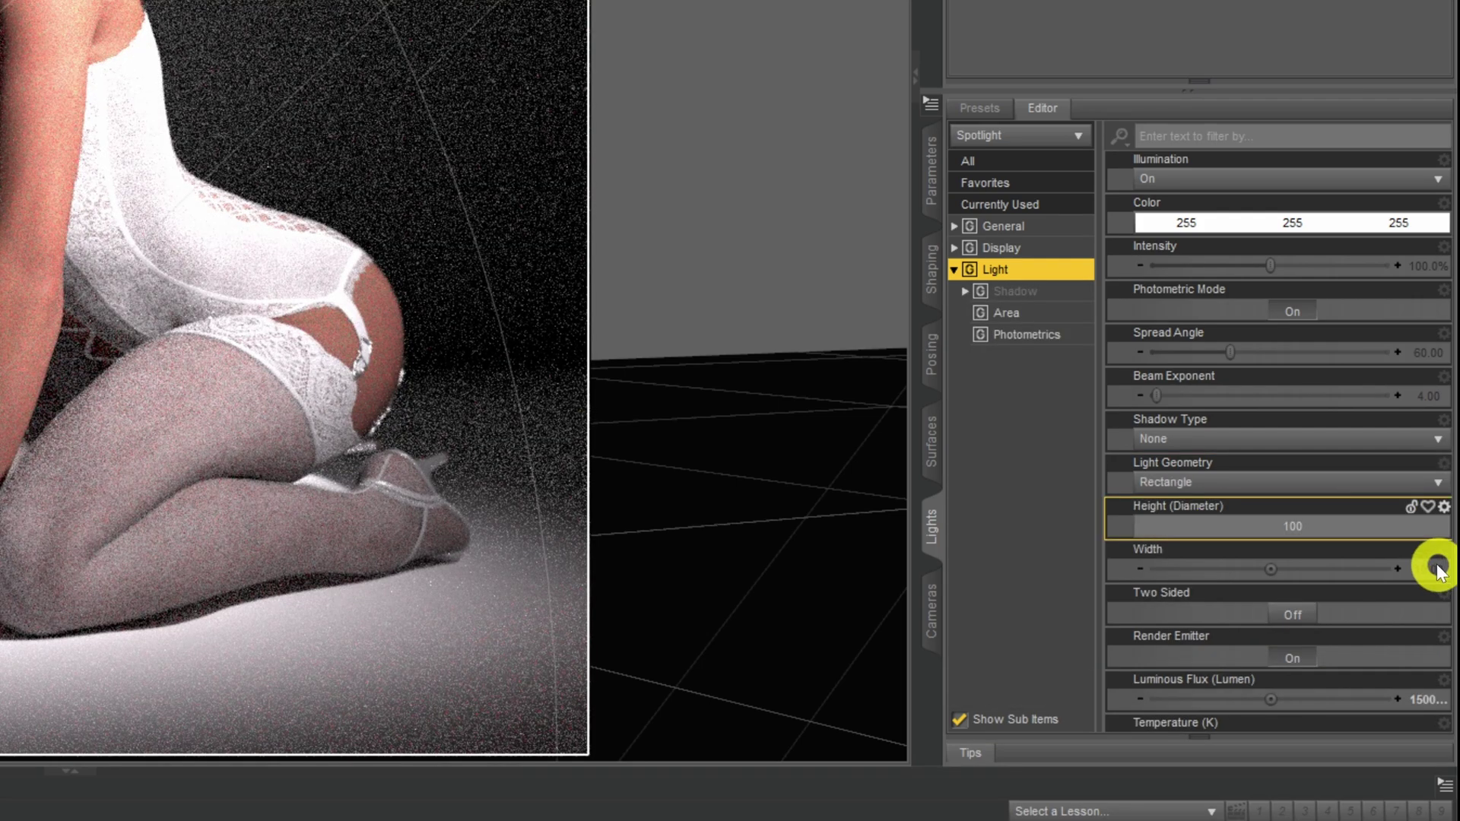
click(1429, 571)
text(100)
key(Return)
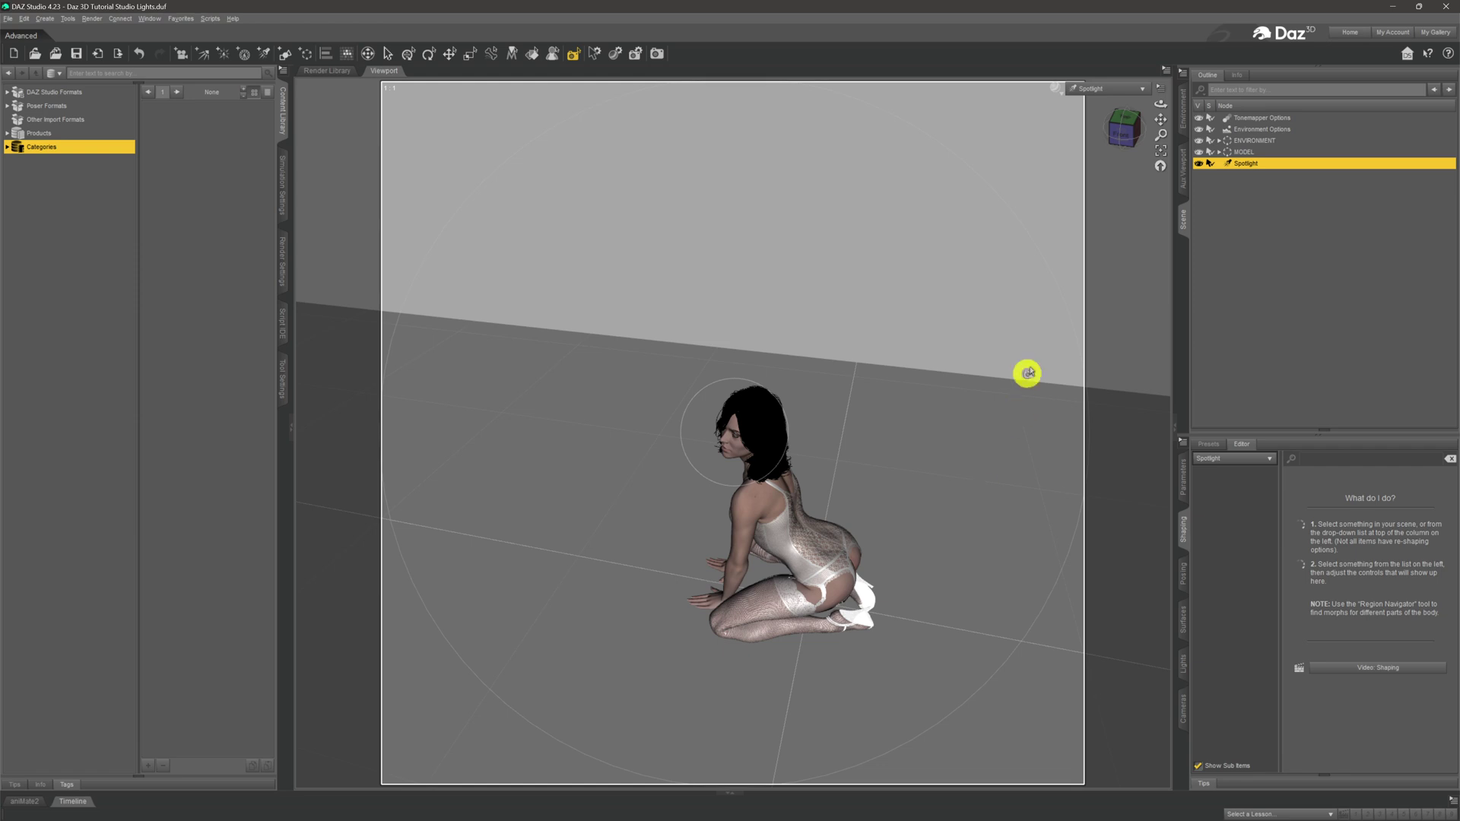
Step: Preview the Camera view in NVIDIA Iray with the spotlight deselected, and rename the spotlight to KEY
click(1079, 86)
click(1074, 181)
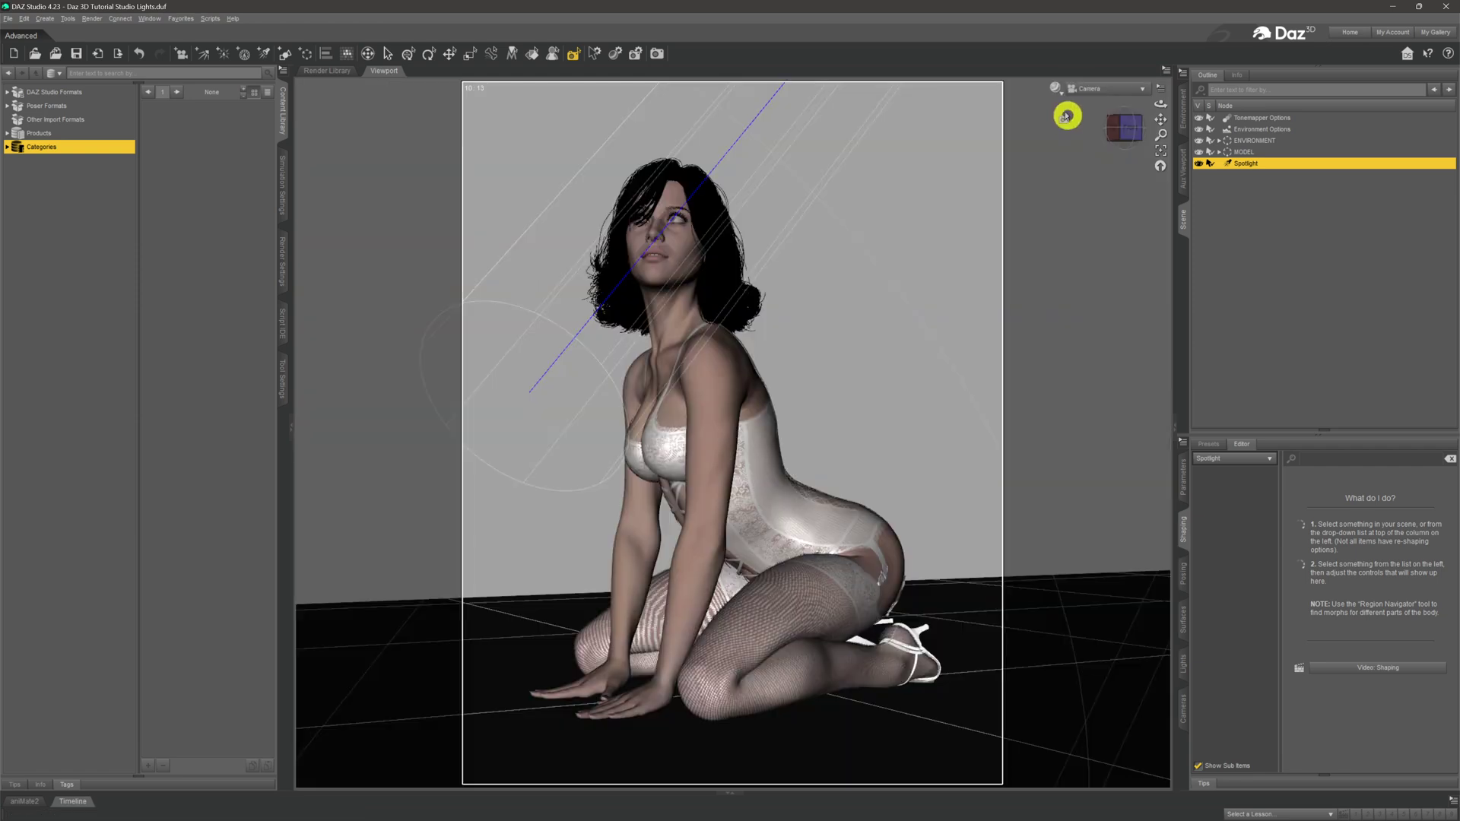
click(1057, 87)
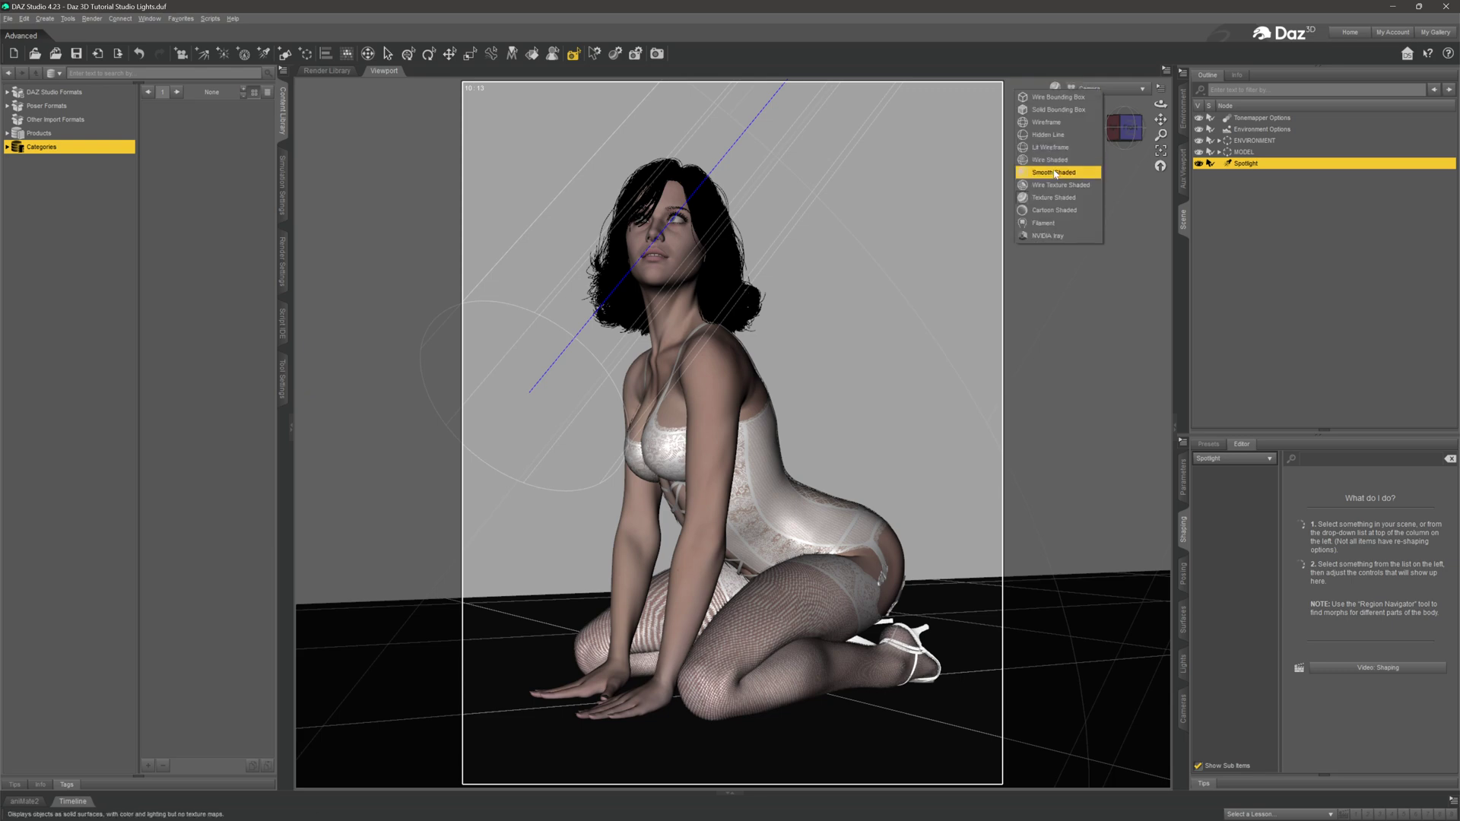
click(1075, 244)
click(1243, 189)
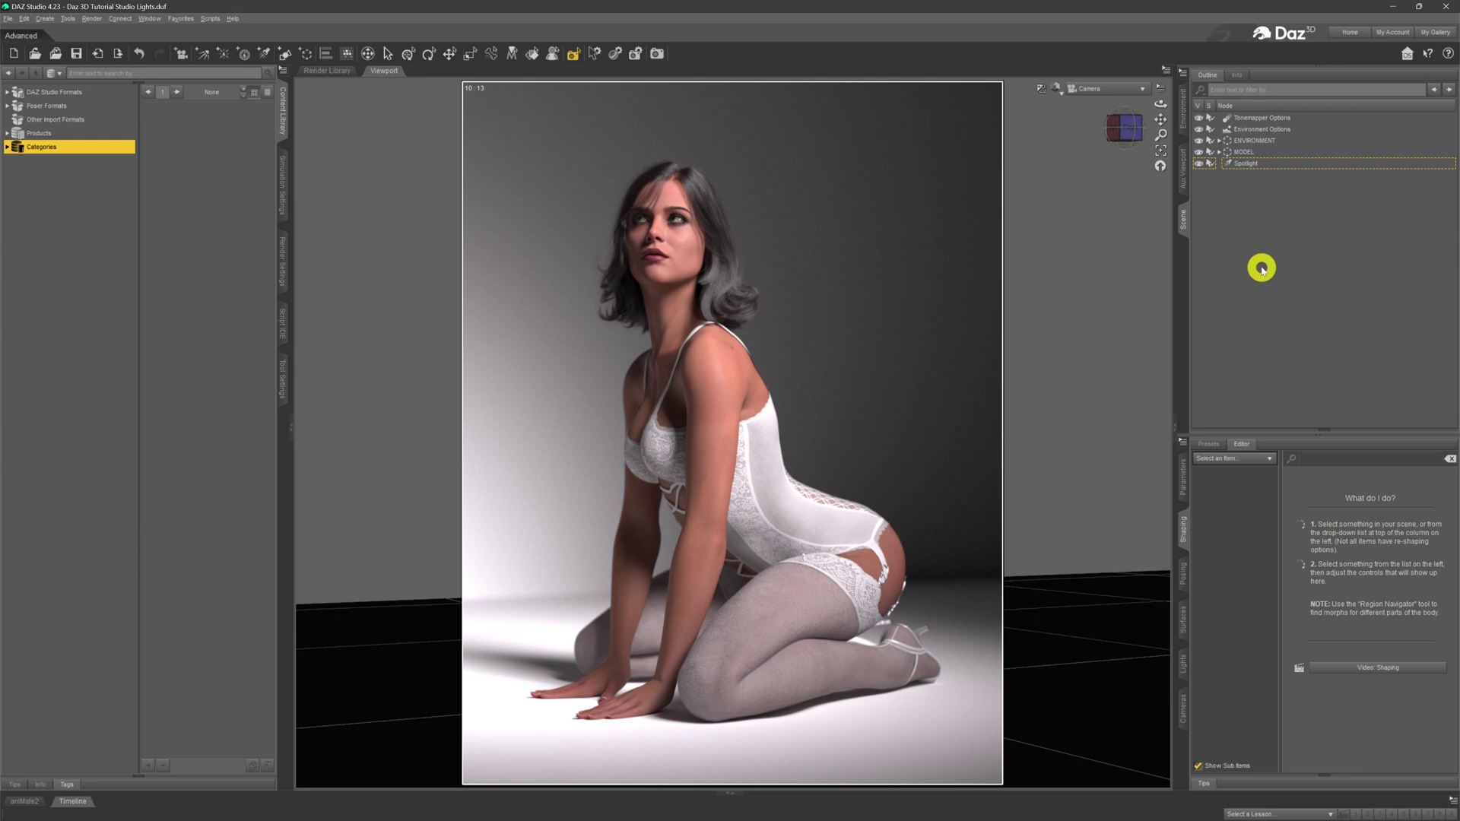
click(1246, 163)
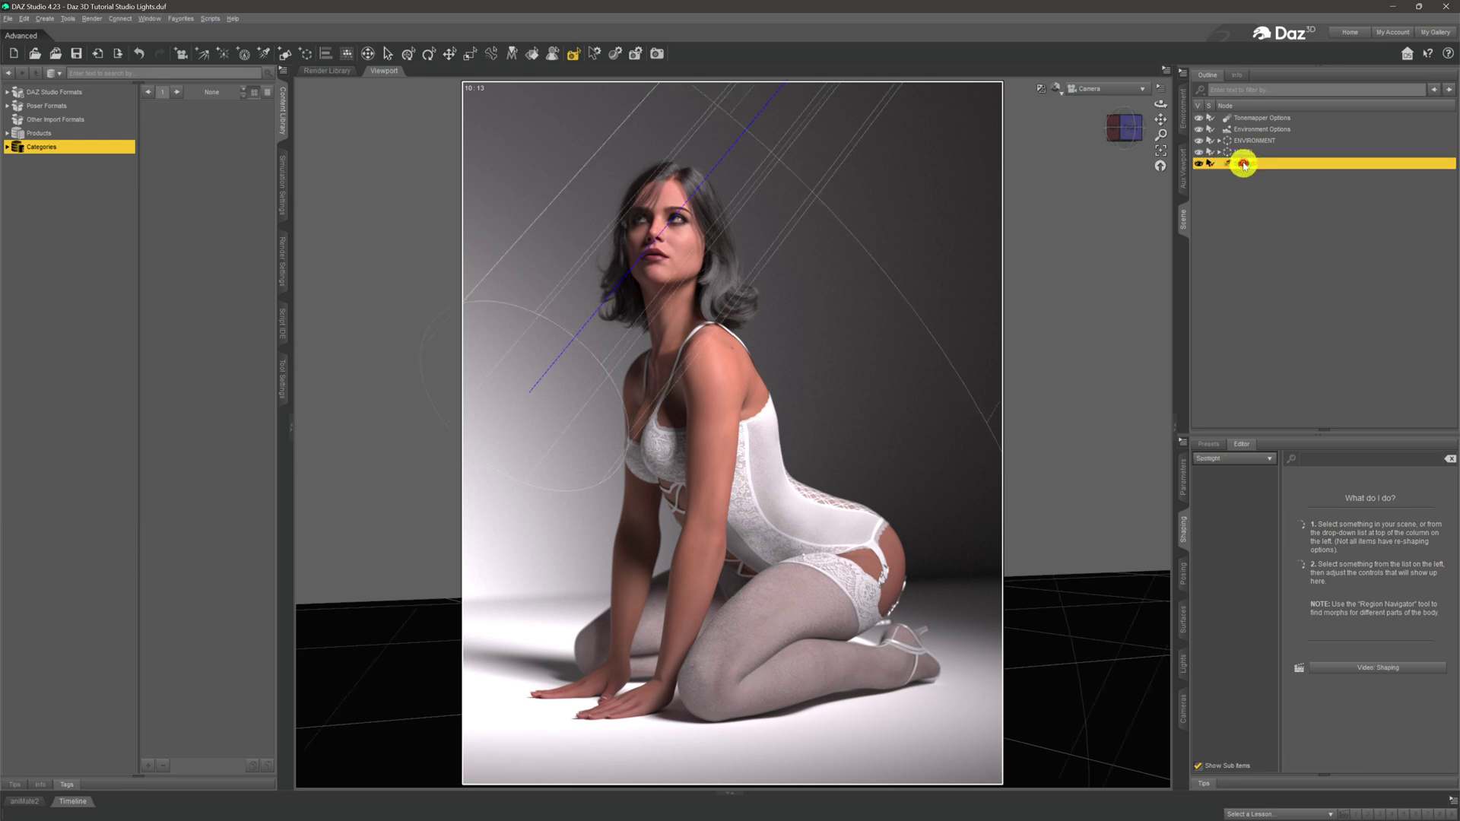
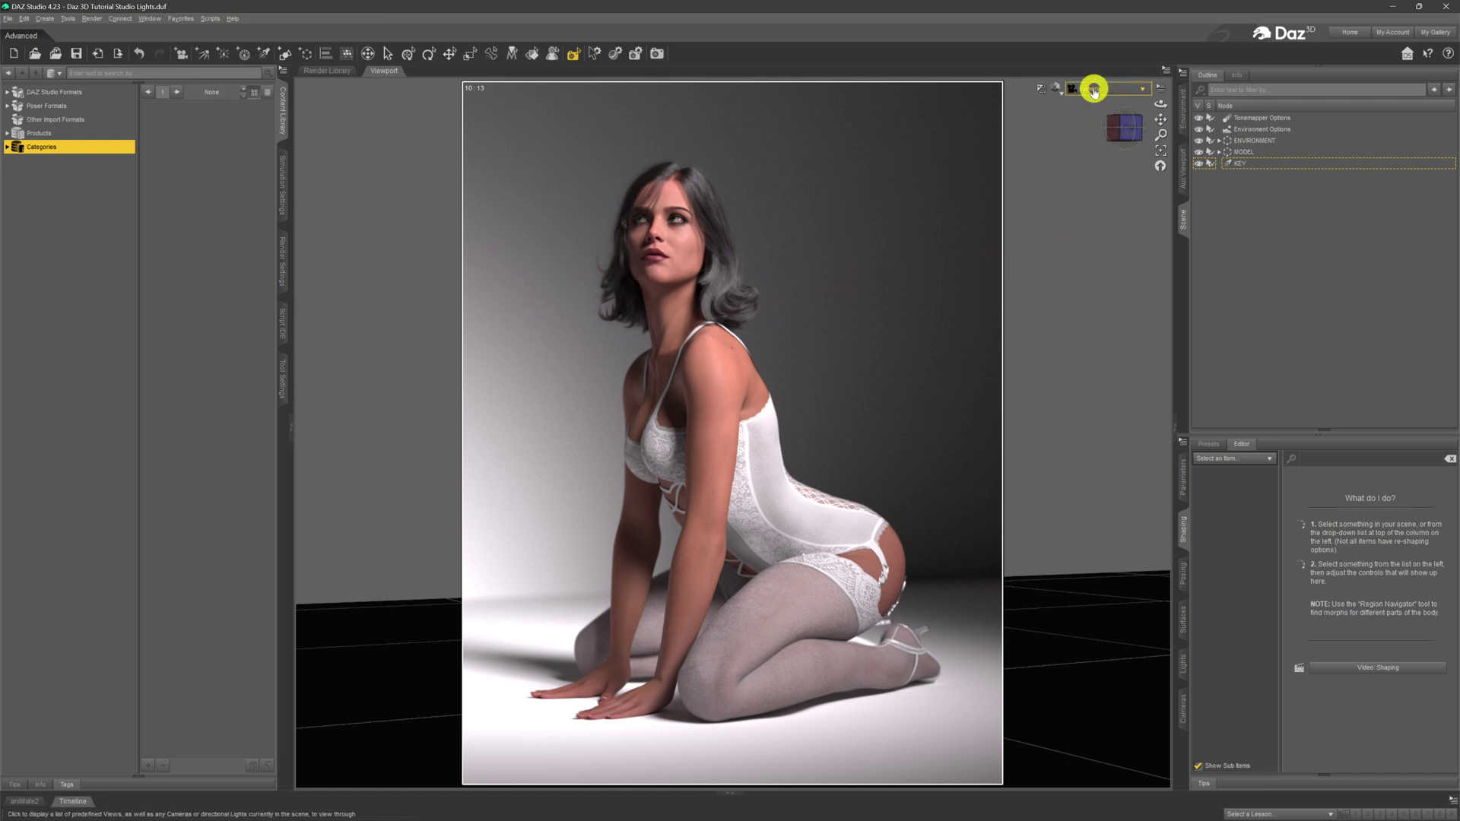
Step: Return the viewport to Texture Shaded and switch from the Camera to the Perspective View
click(1057, 88)
click(1049, 198)
click(1093, 92)
click(1088, 101)
Step: Create a second spotlight with the active viewport transforms of the Perspective View, facing the figure from the front and above
drag(1161, 102, 1147, 248)
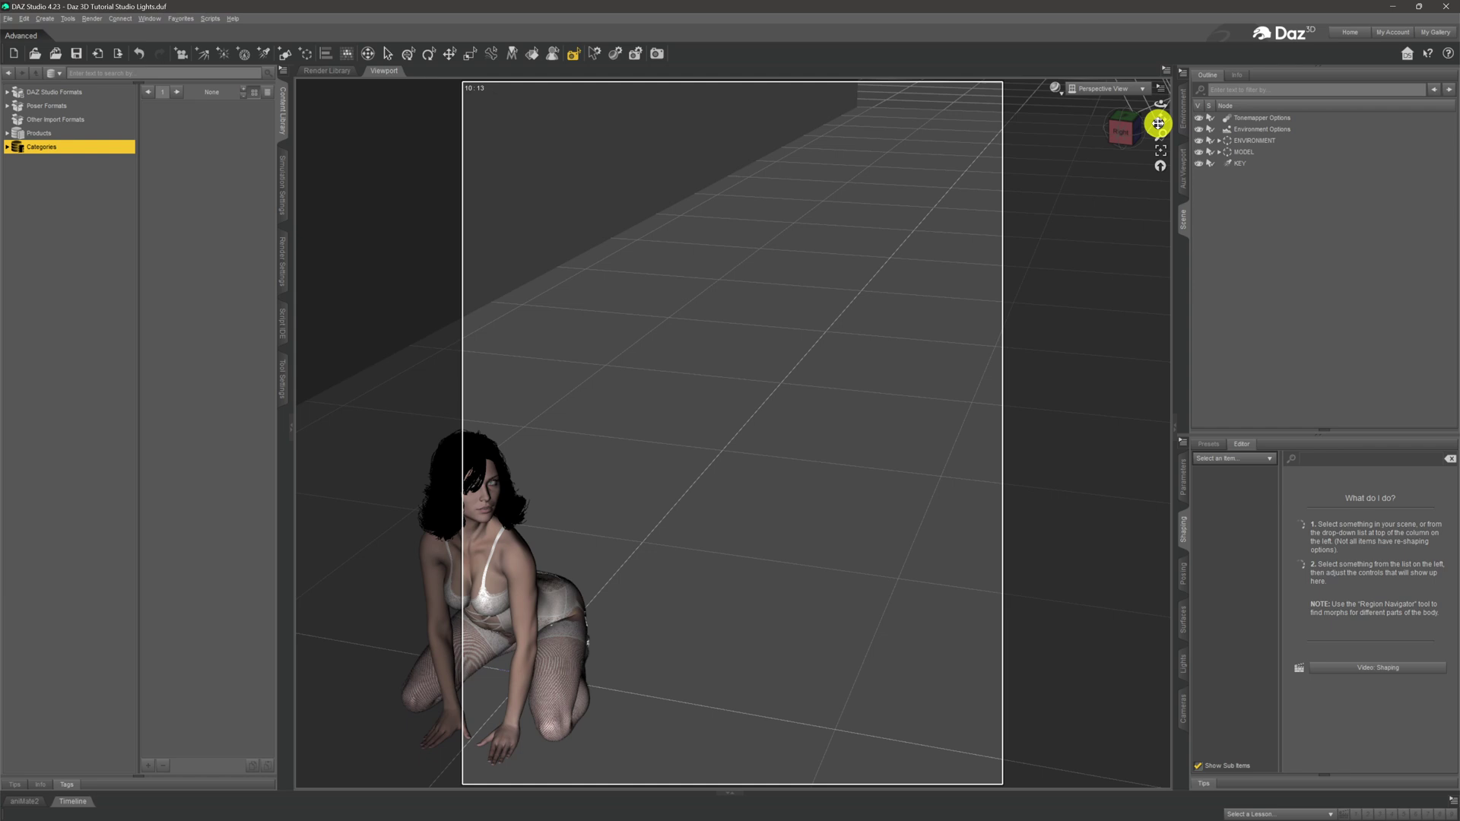
mouse_move(1158, 123)
mouse_down()
mouse_move(1180, 109)
mouse_move(1164, 108)
mouse_up()
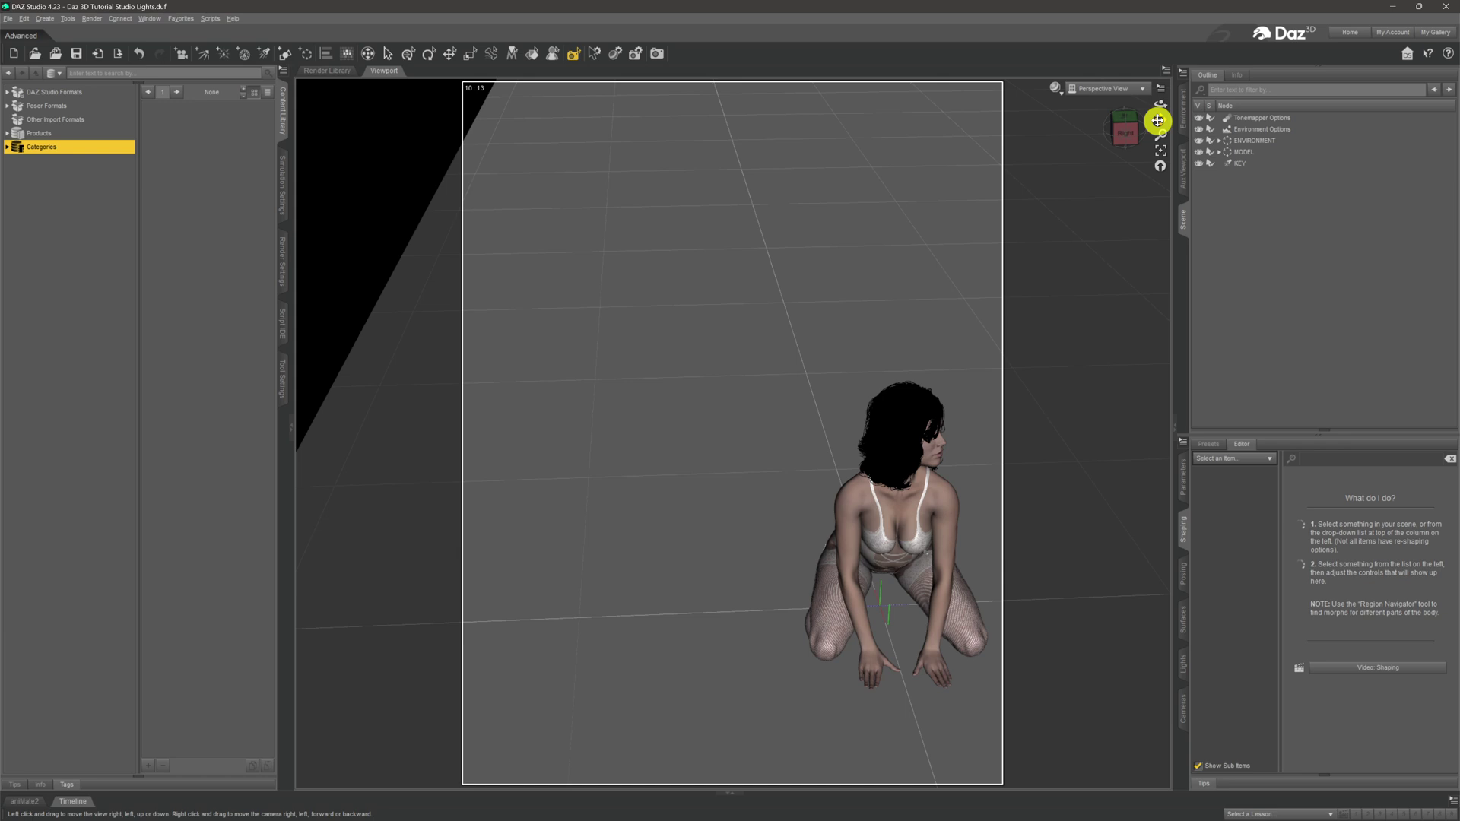
drag(1157, 120, 1140, 115)
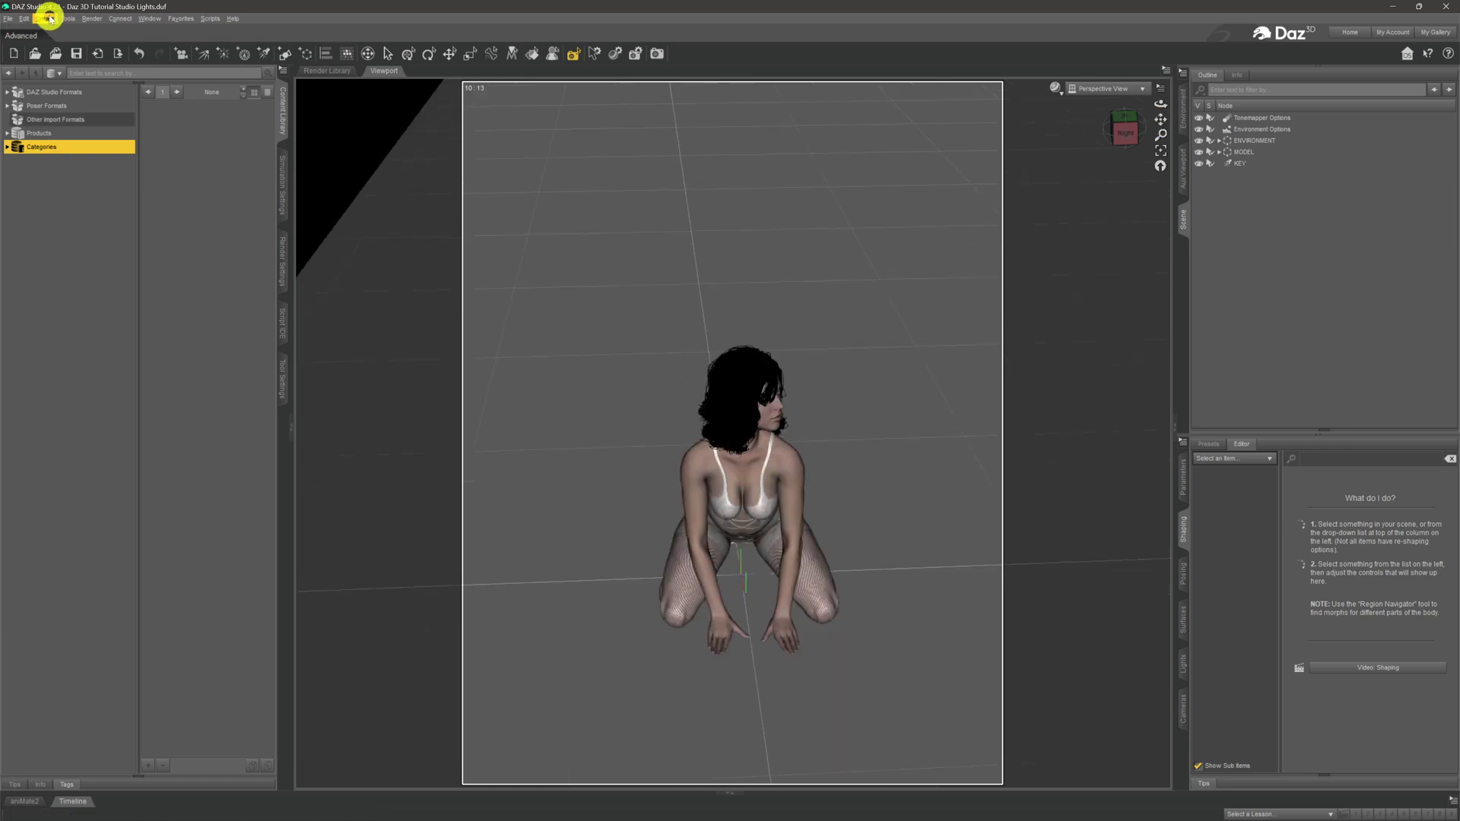
click(47, 18)
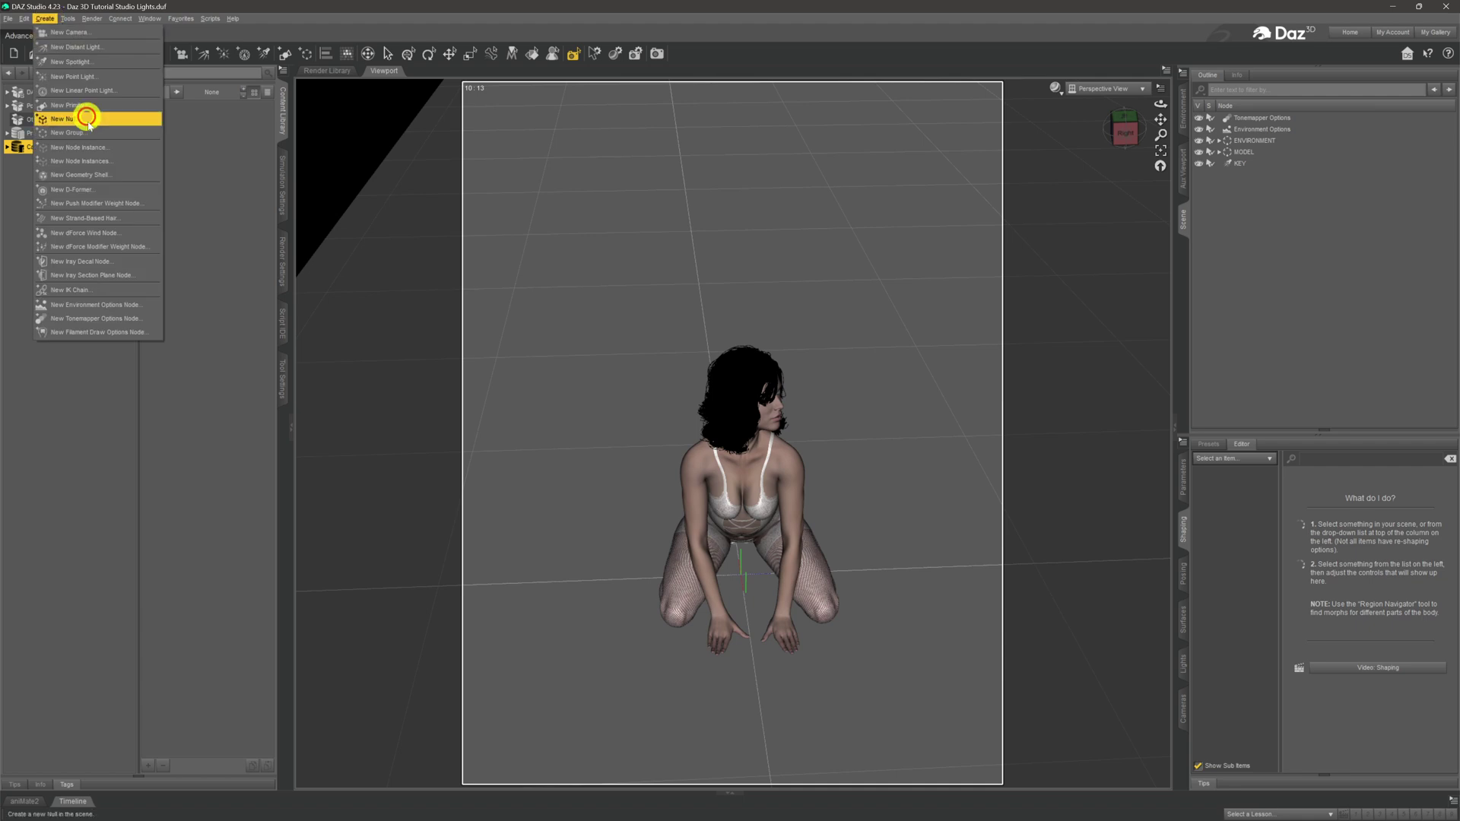
click(73, 62)
click(546, 363)
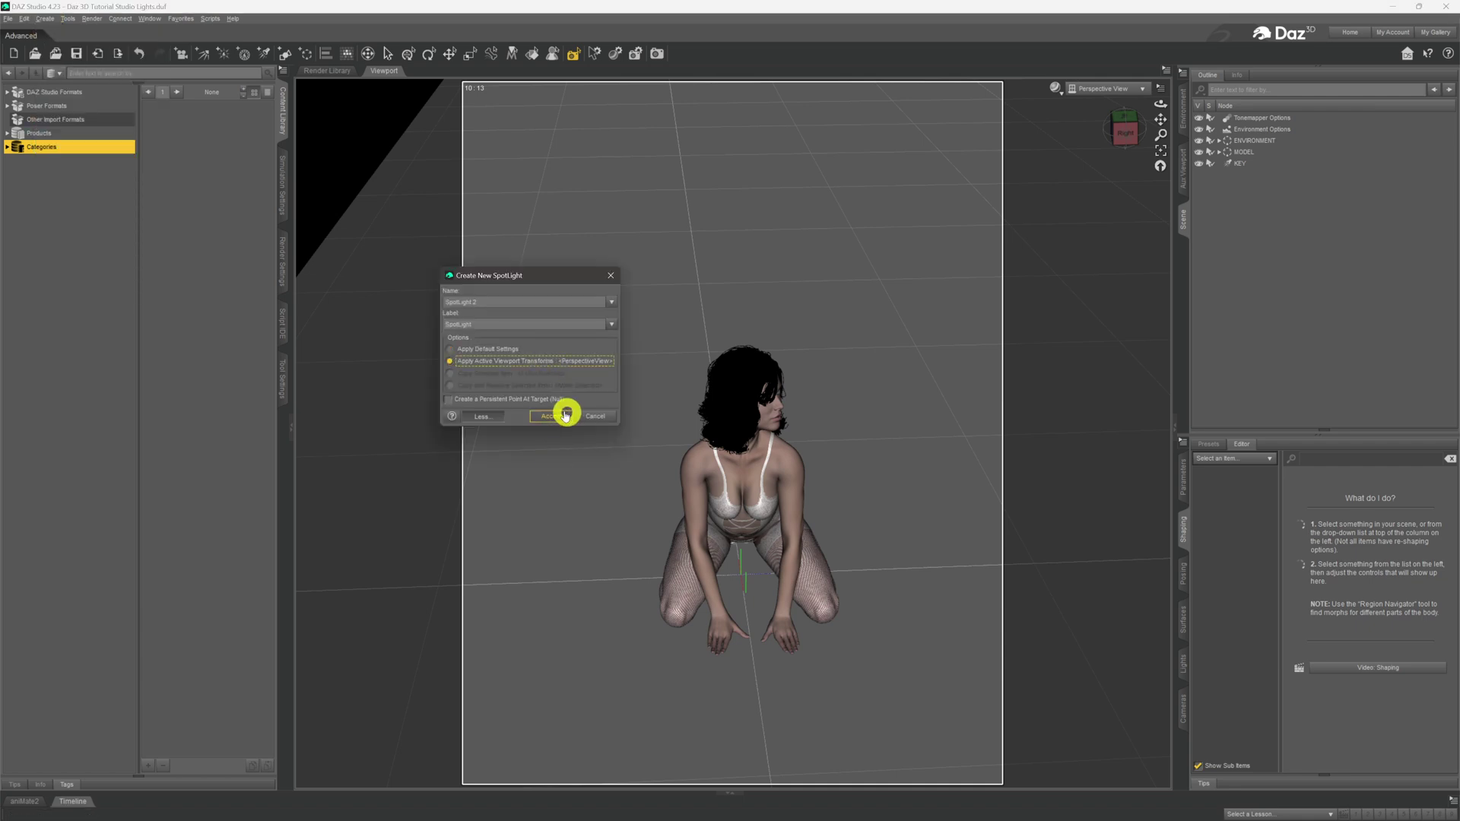
click(560, 416)
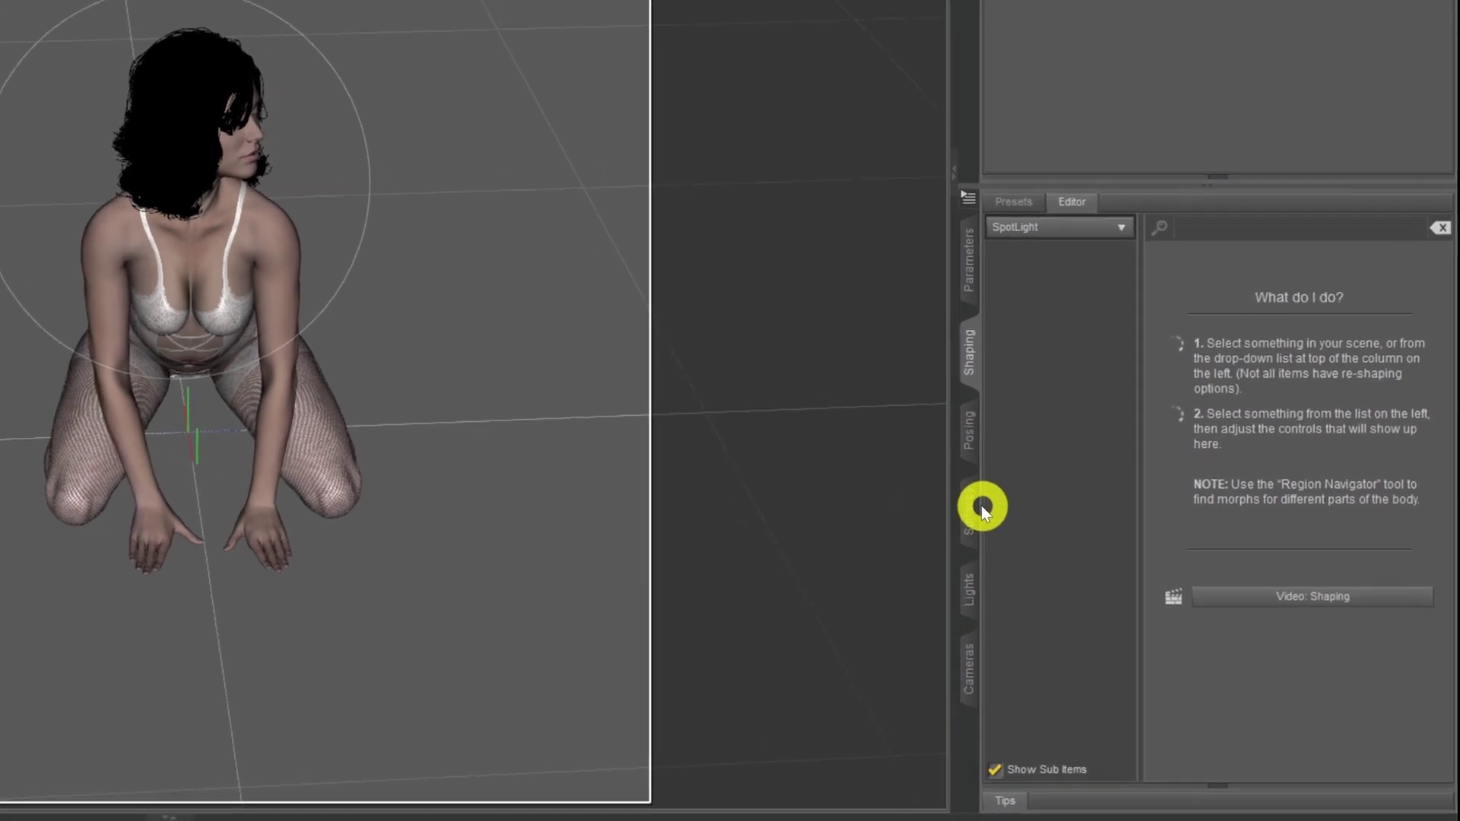
Step: Set the second spotlight's Light Geometry to Rectangle with a height and width of 100 each
click(965, 590)
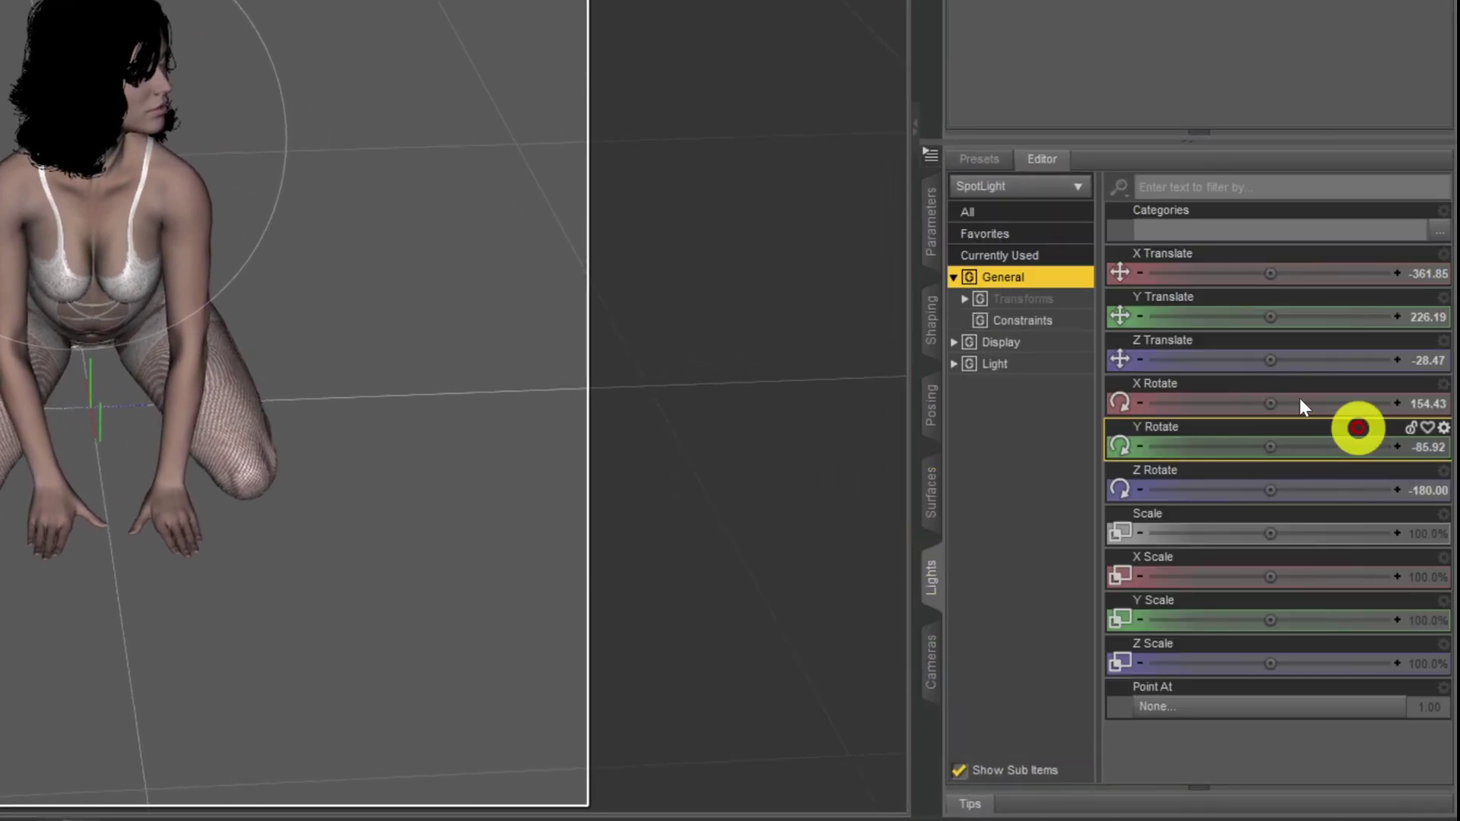
click(997, 365)
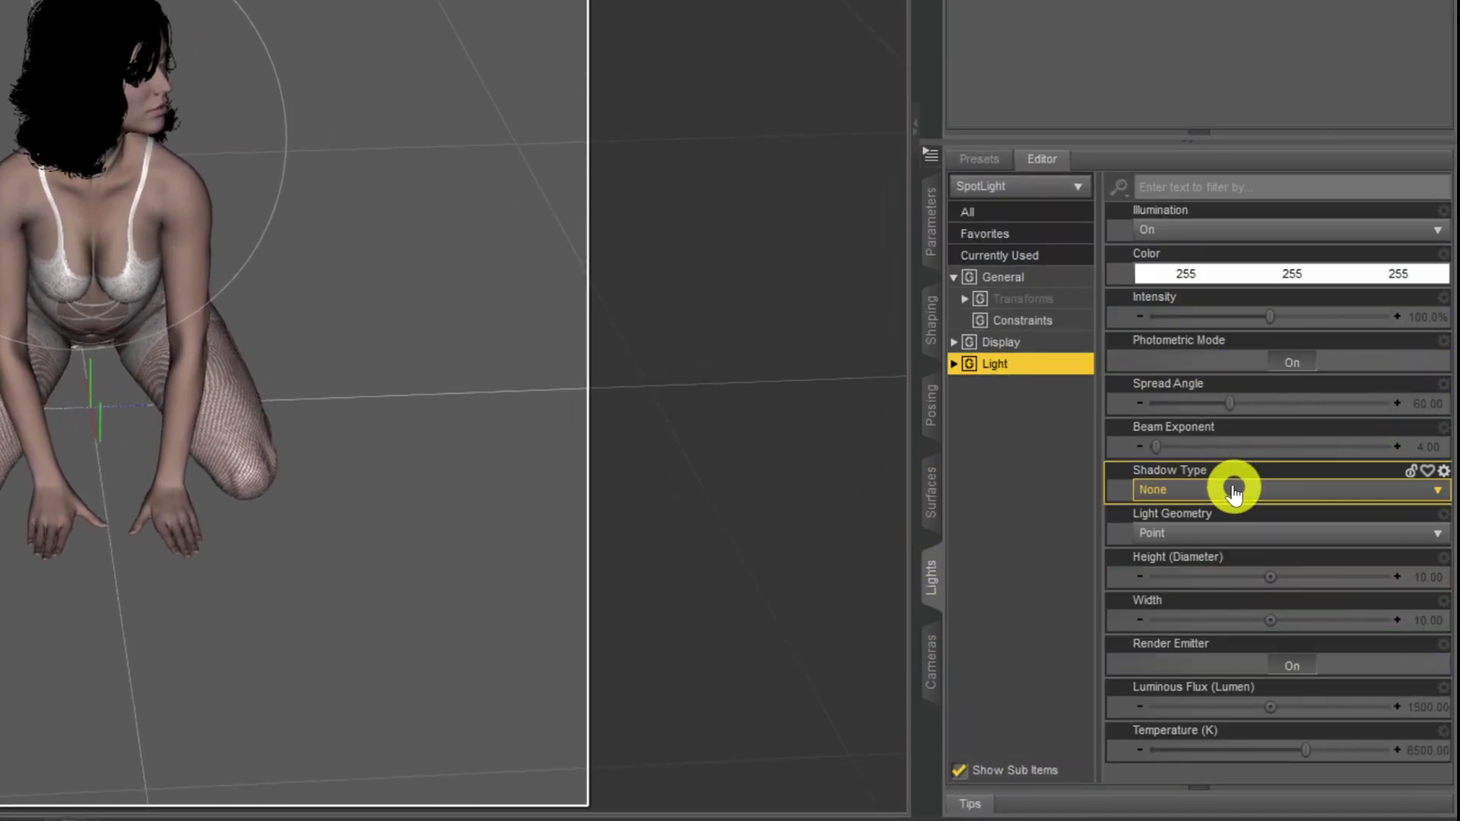
click(1227, 534)
click(1206, 561)
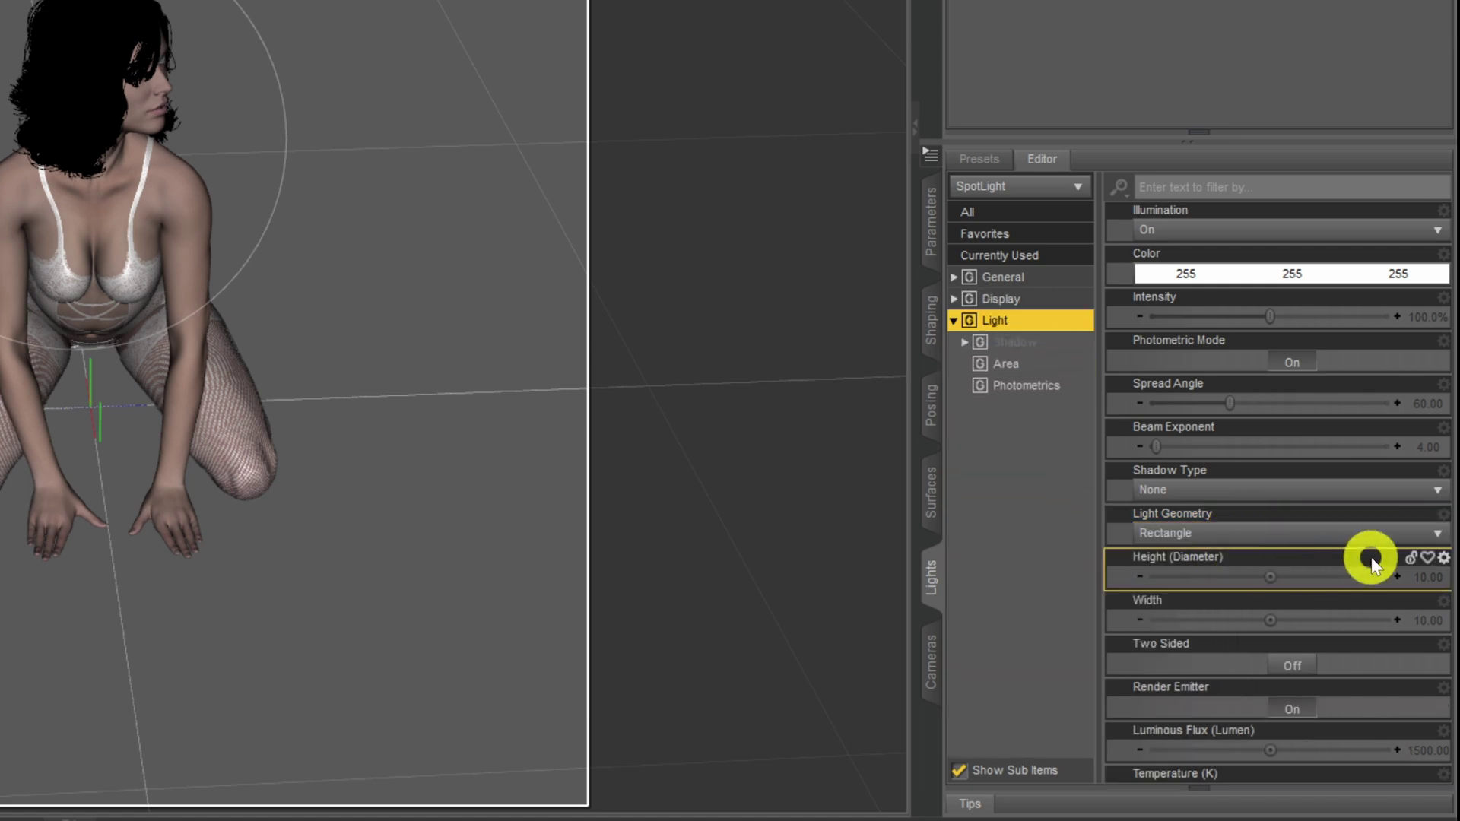
click(1424, 577)
text(100)
key(Return)
click(1437, 620)
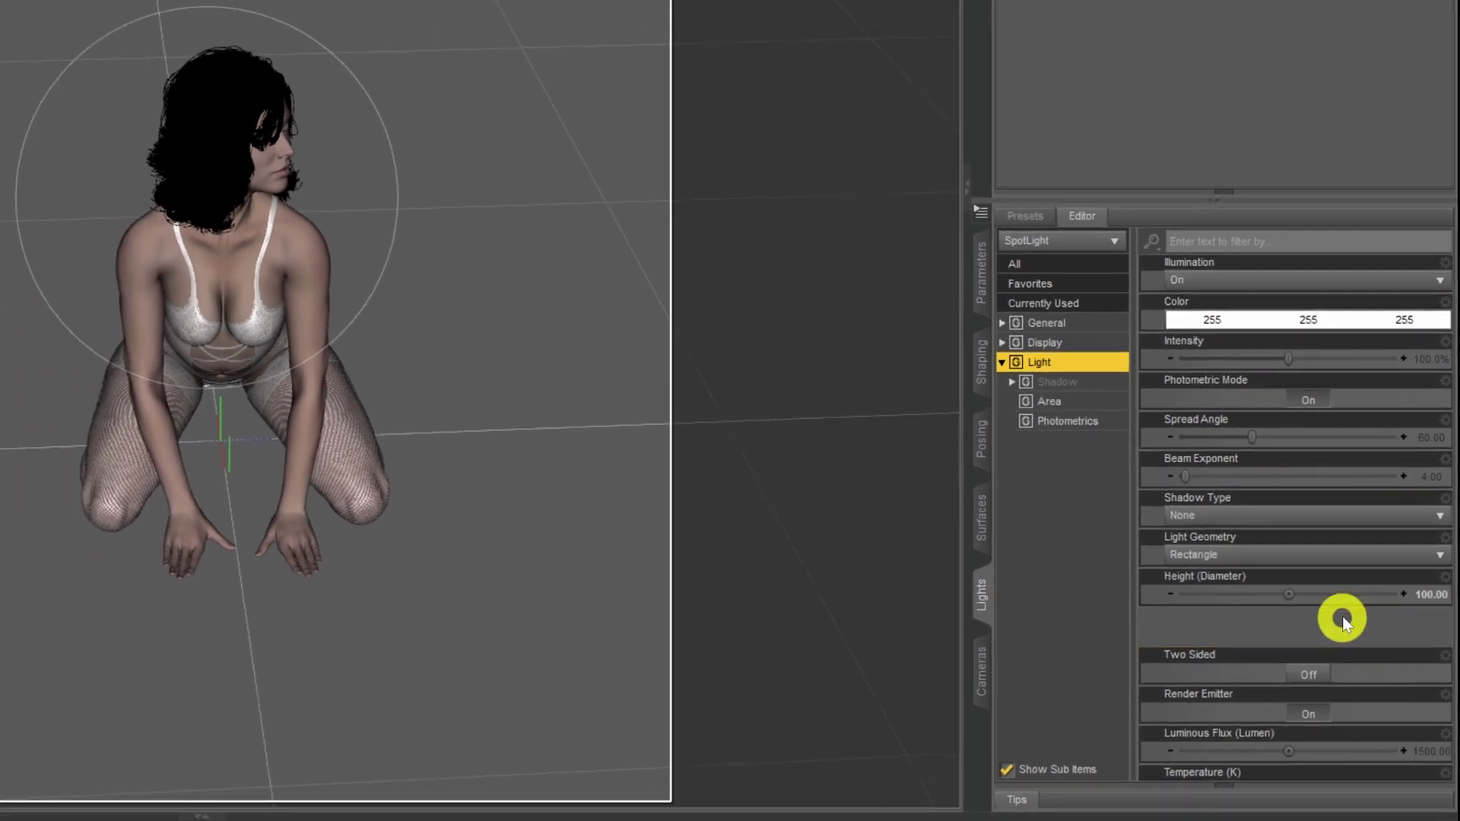
text(100)
key(Return)
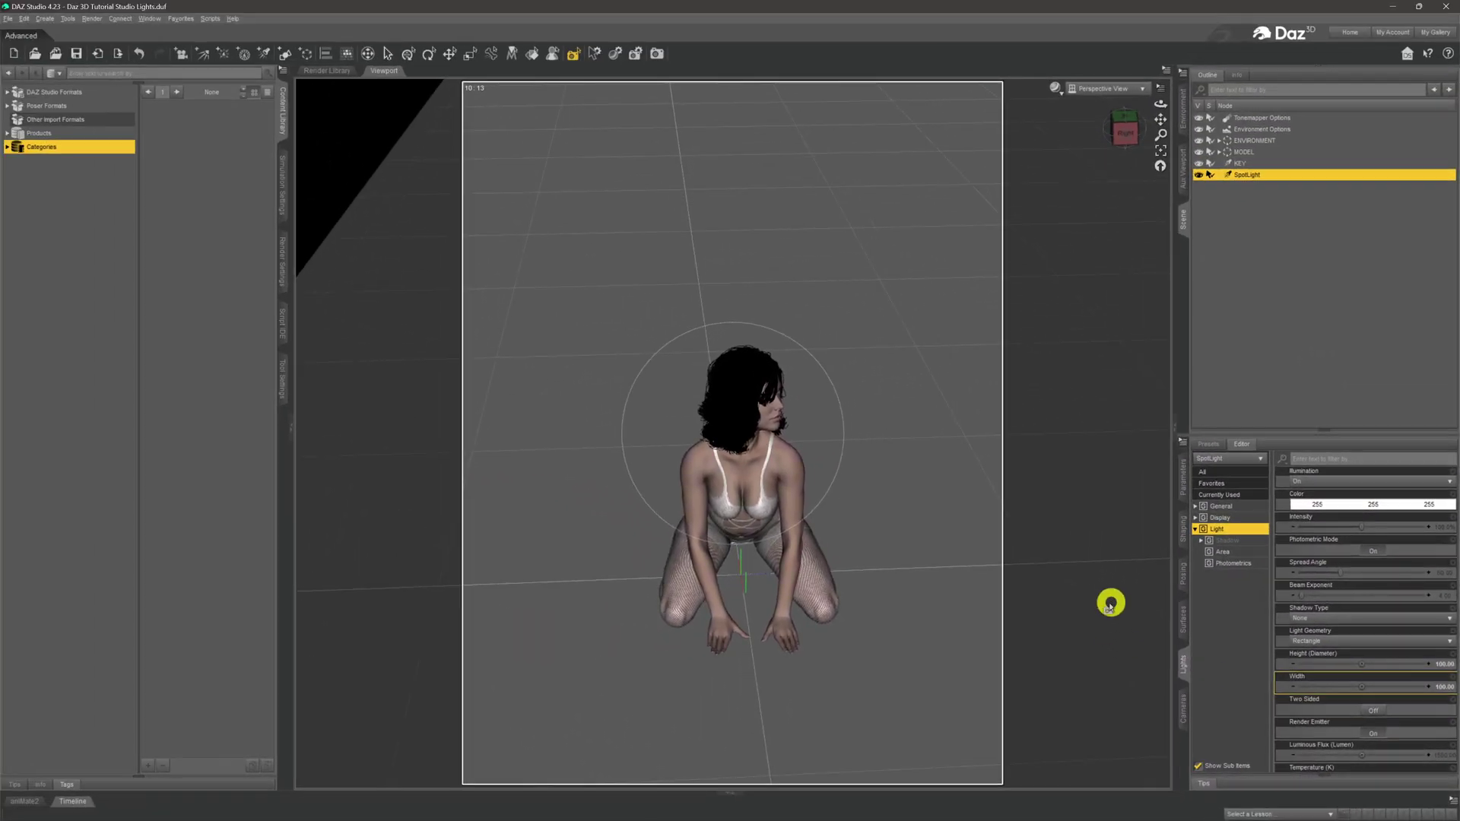
Step: Switch the viewport to the Camera view and preview both spotlights in NVIDIA Iray
click(1110, 91)
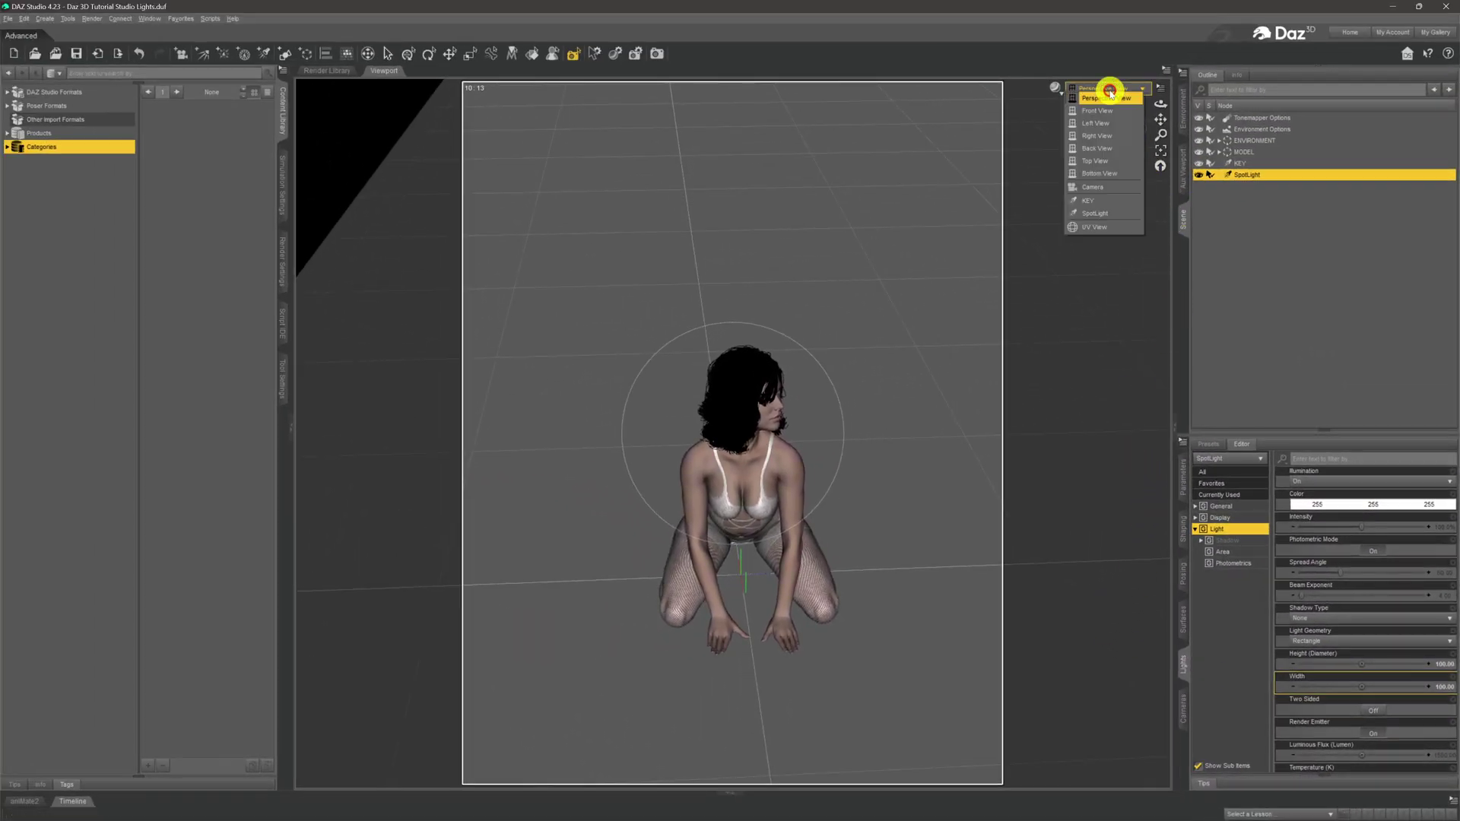
click(1093, 190)
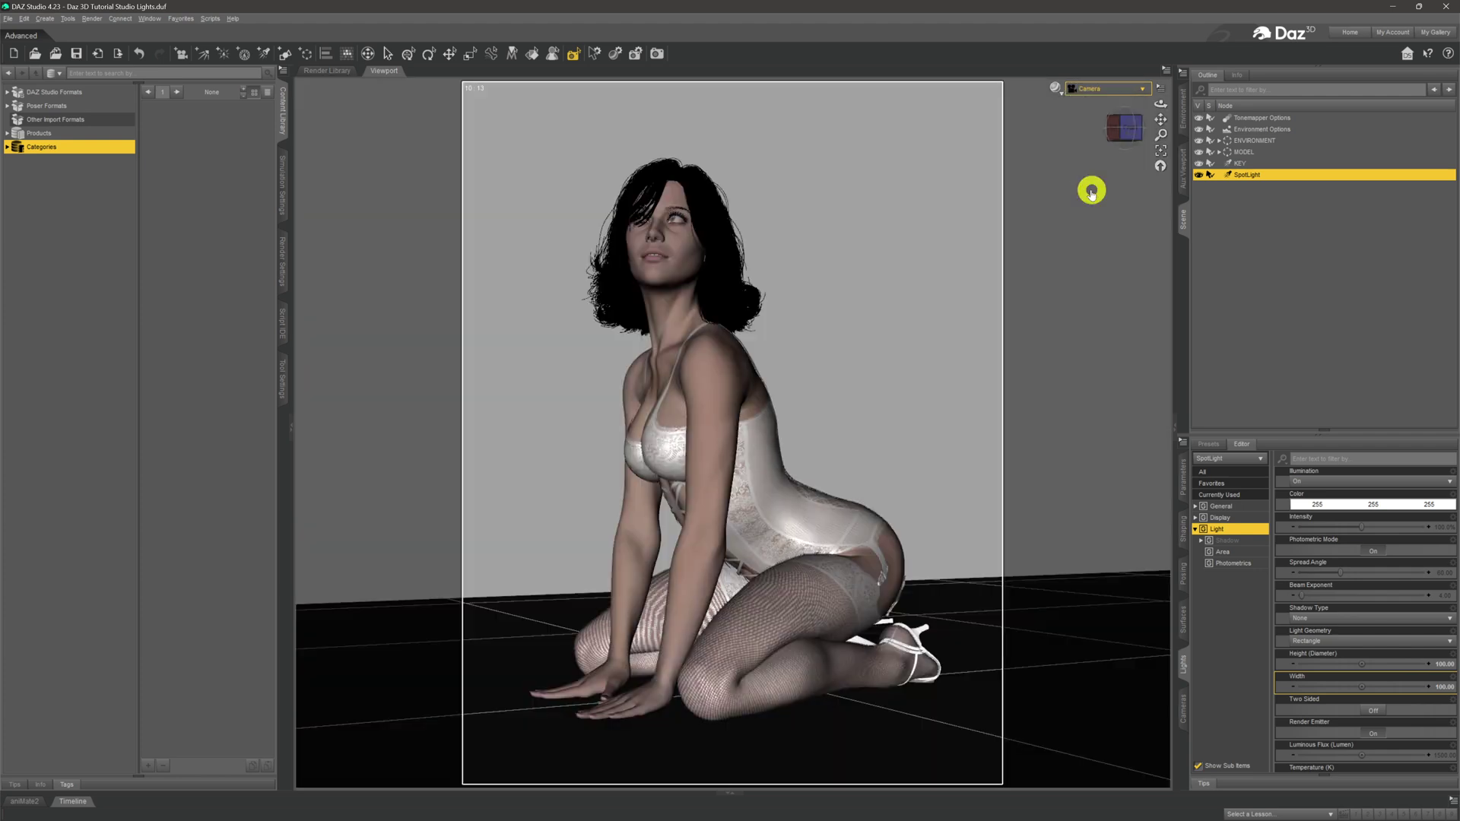
click(1054, 92)
click(1051, 226)
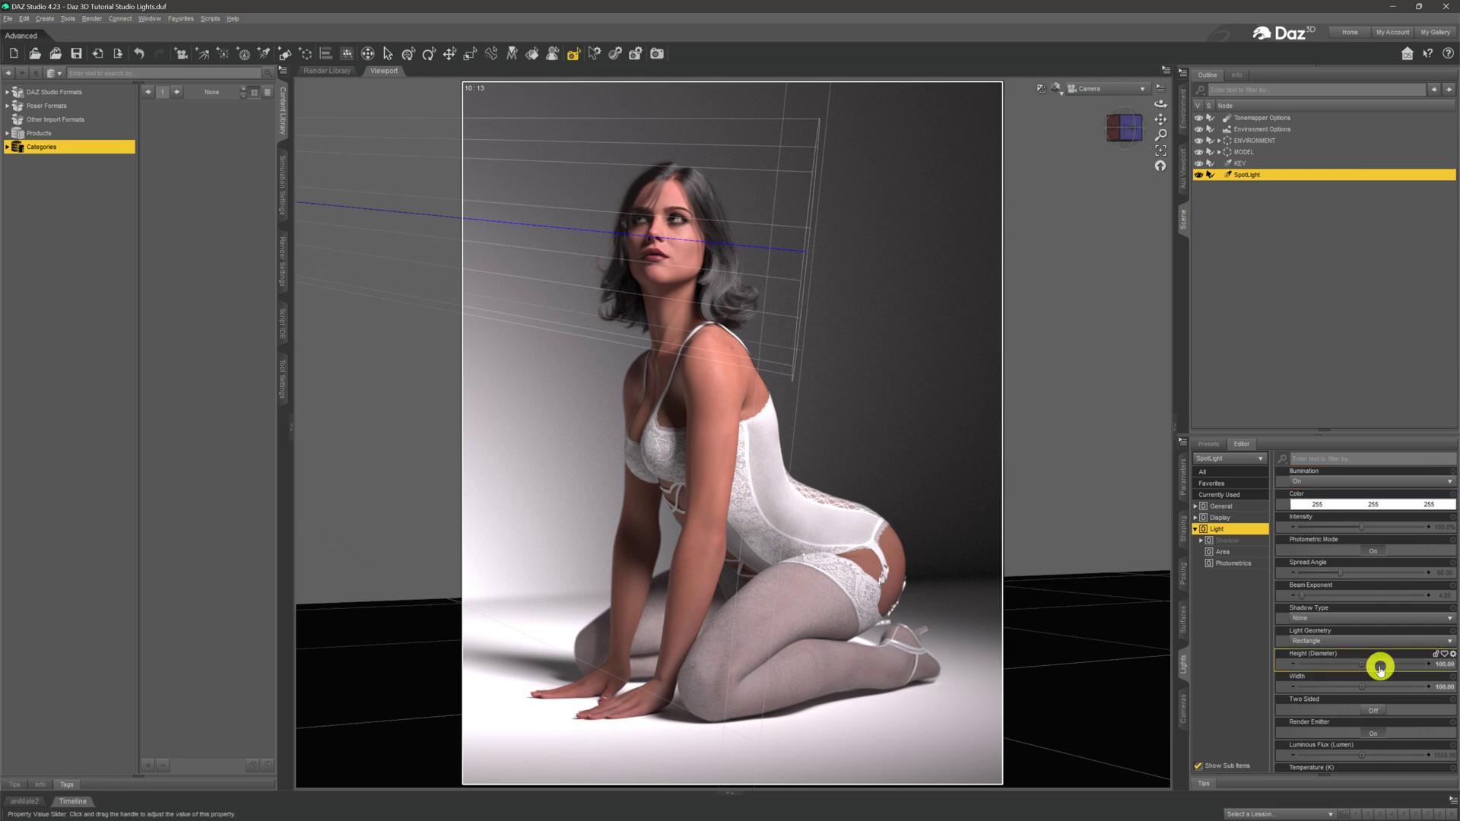
Step: Try a Luminous Flux of 15000 on the second spotlight, and restore its default value
click(1444, 755)
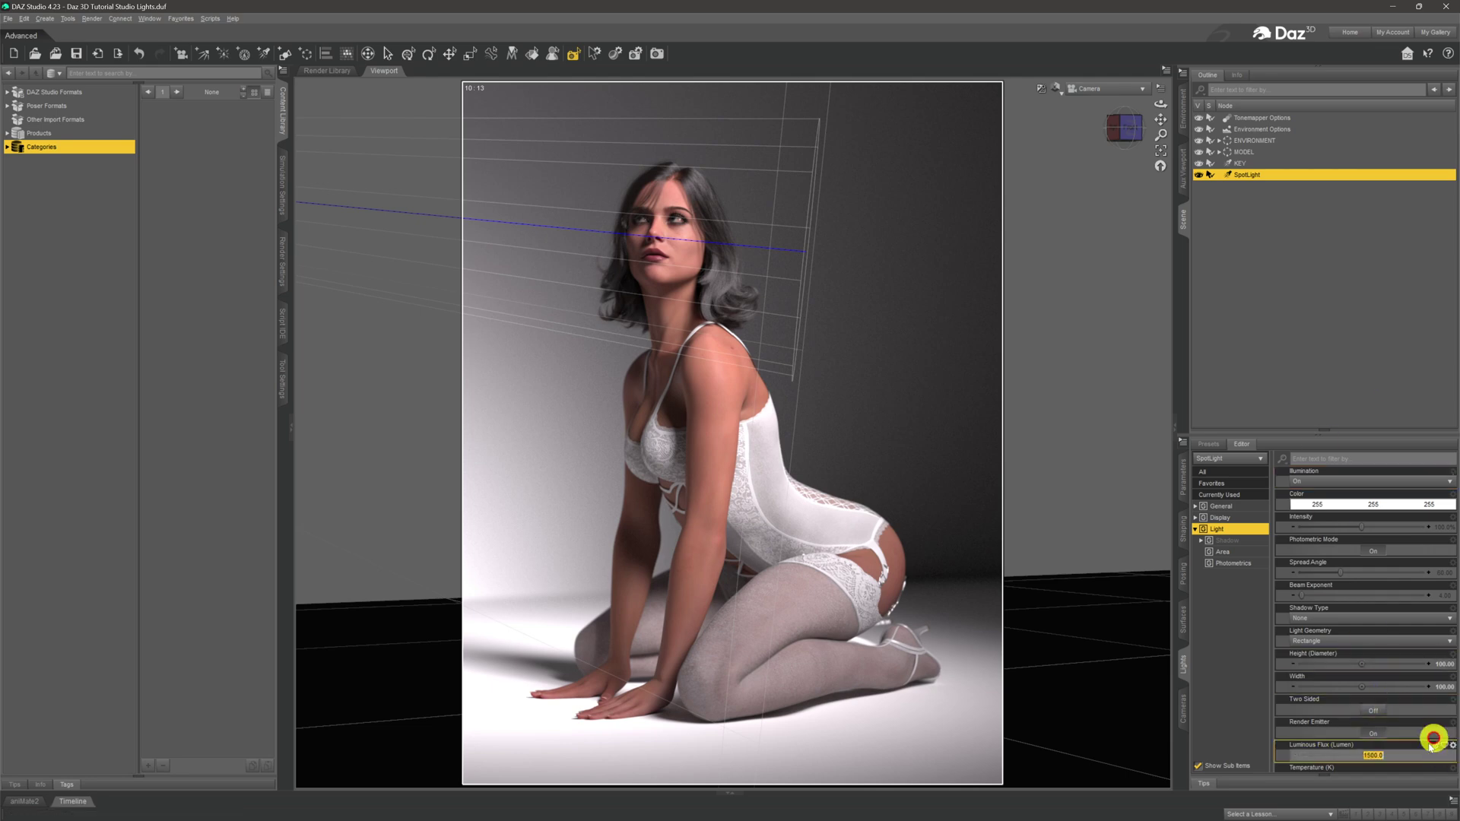
text(15000)
key(Return)
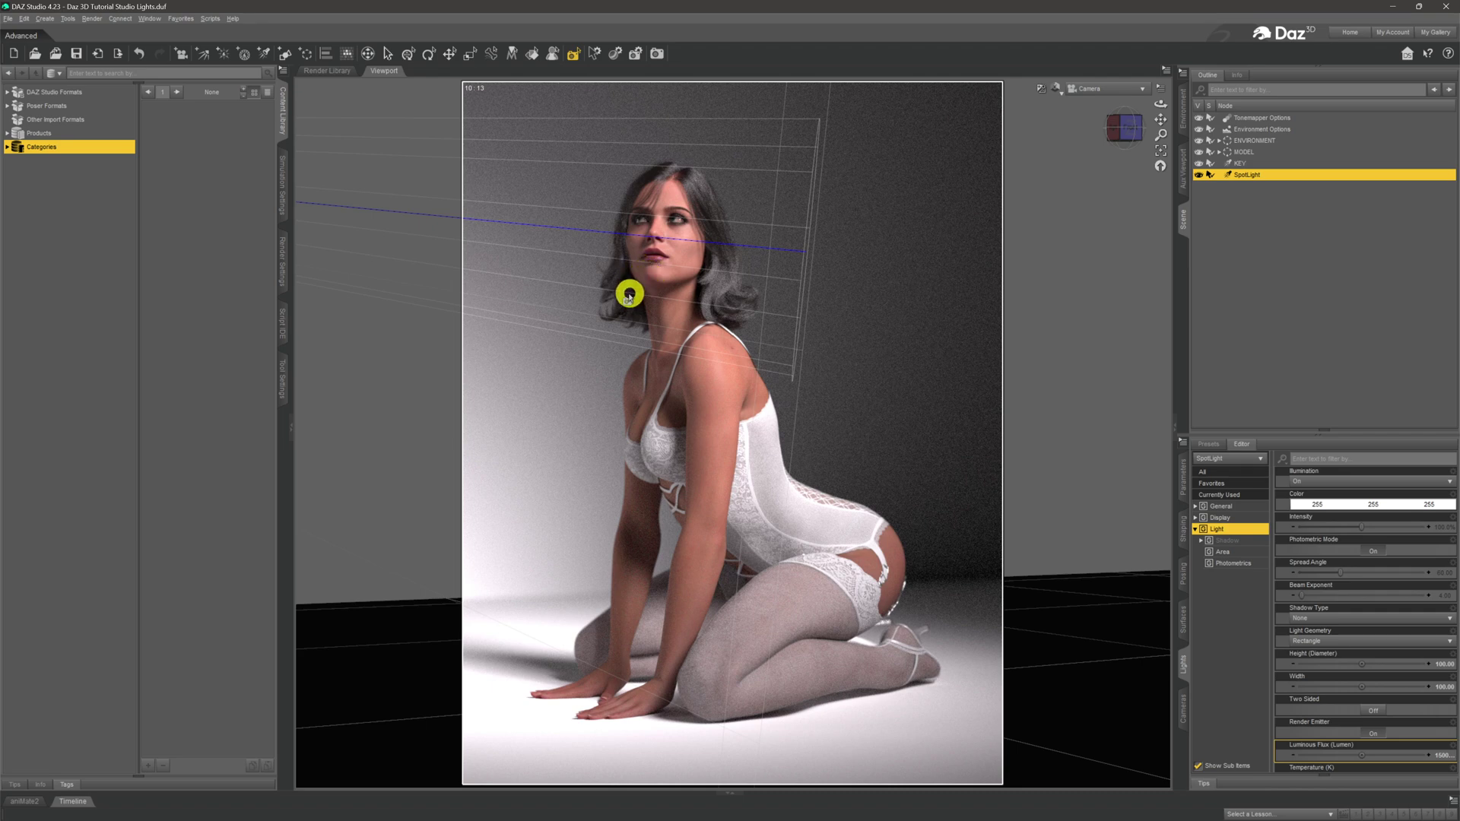
click(1354, 694)
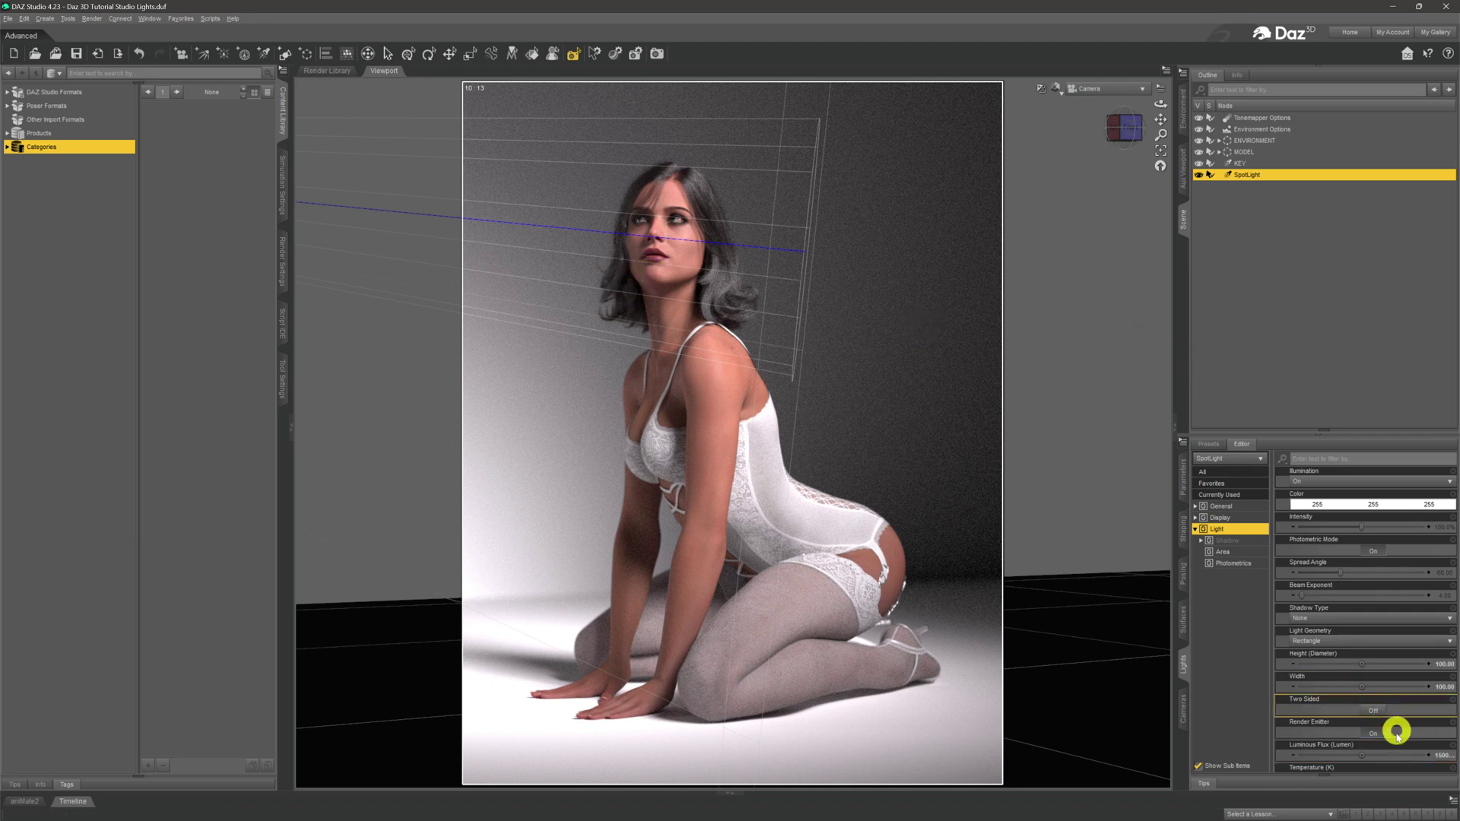
click(1447, 760)
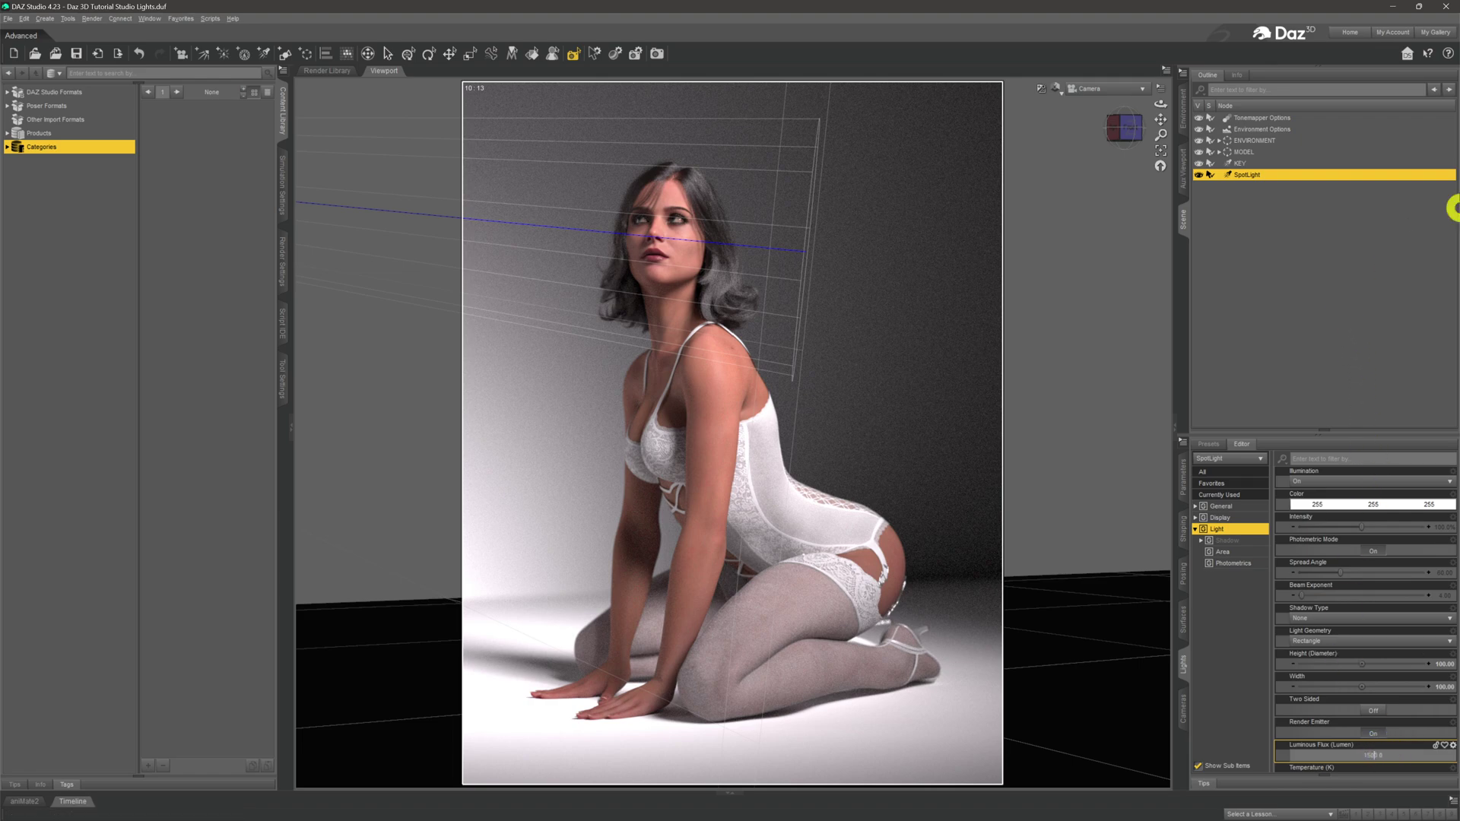
click(1330, 295)
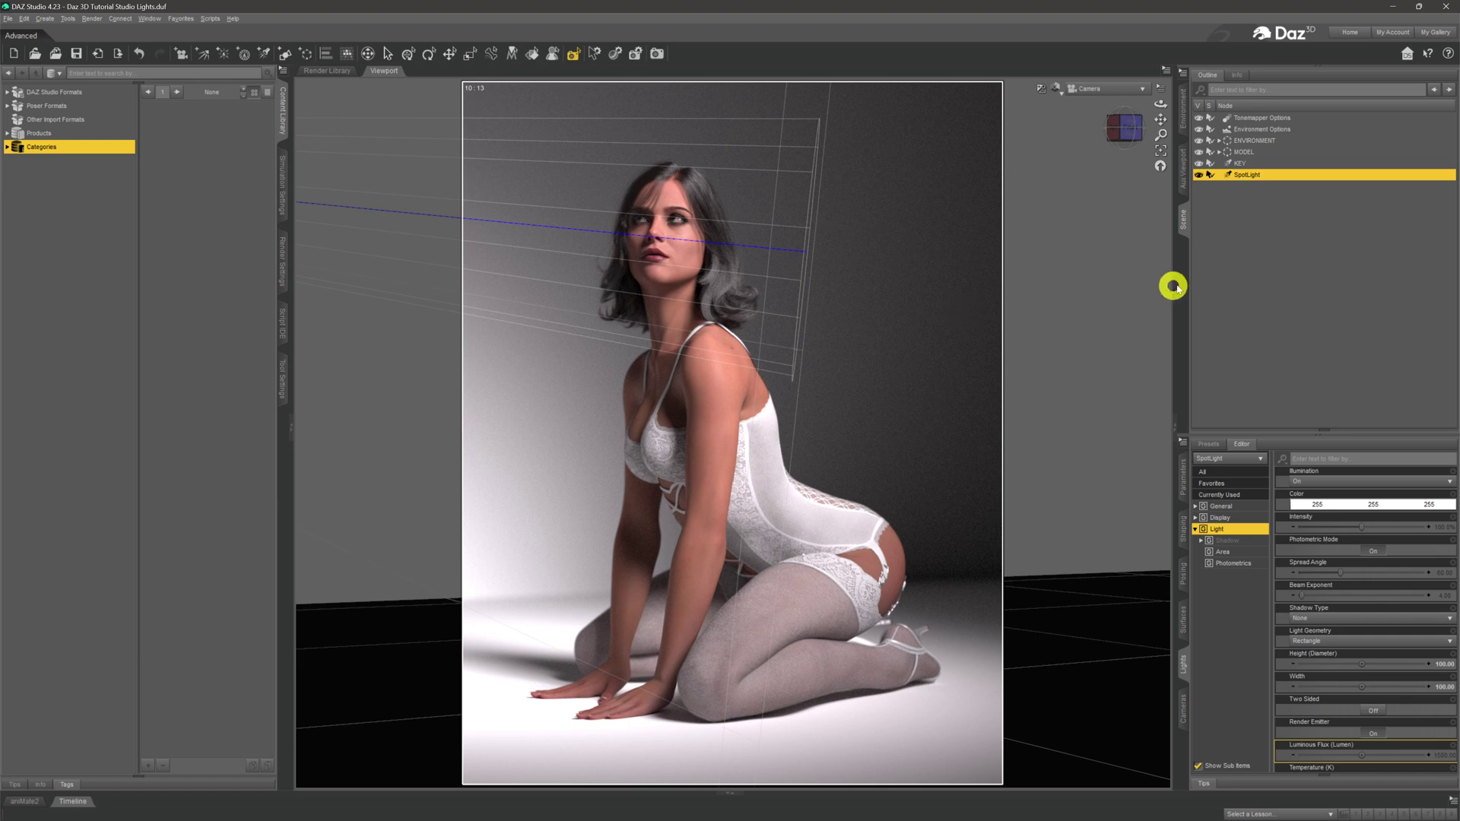
Step: Rename the second spotlight to FILL and deselect it
click(1289, 257)
click(1277, 176)
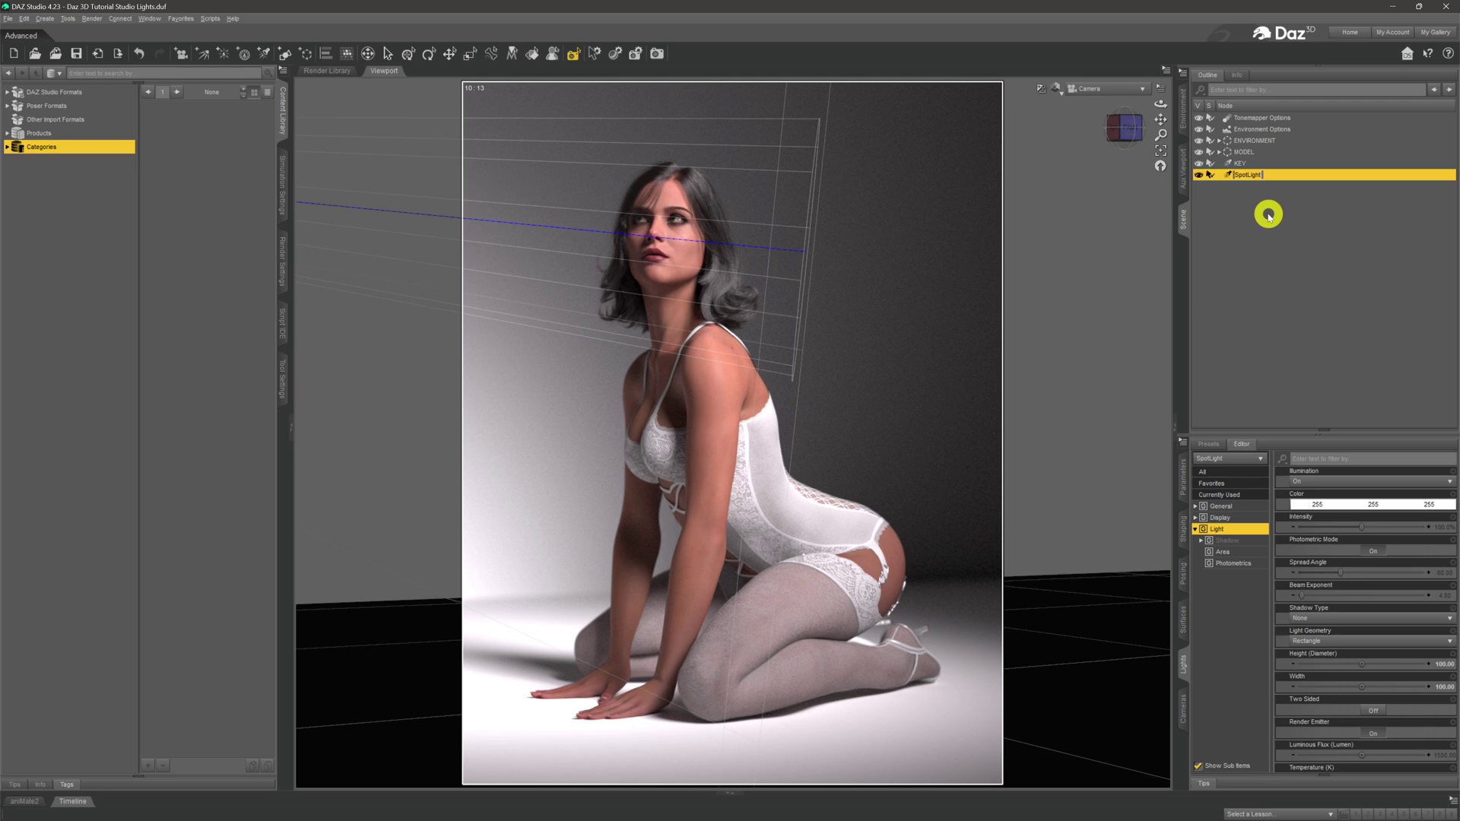
key(Return)
click(1340, 231)
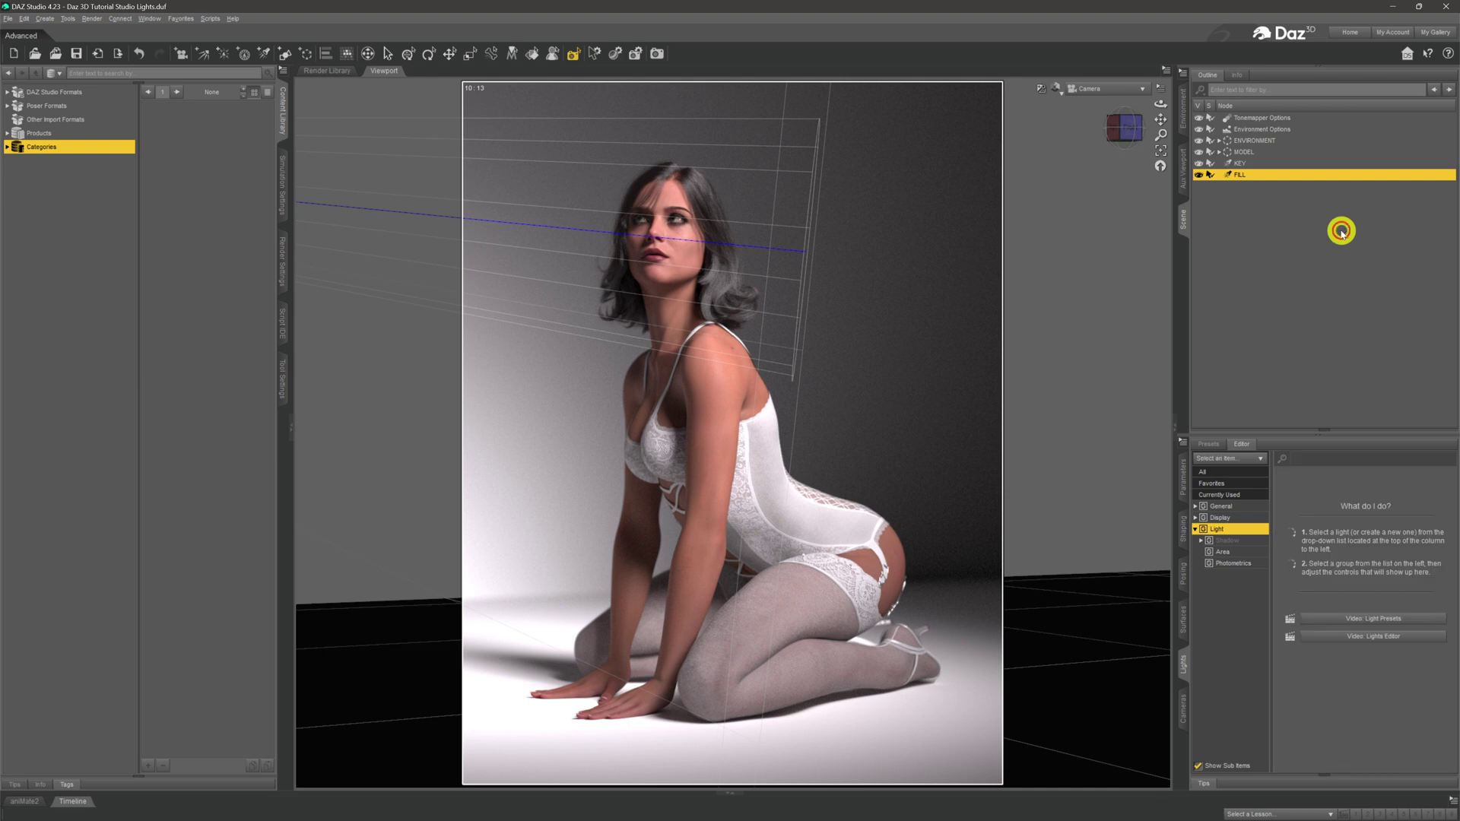
click(1070, 248)
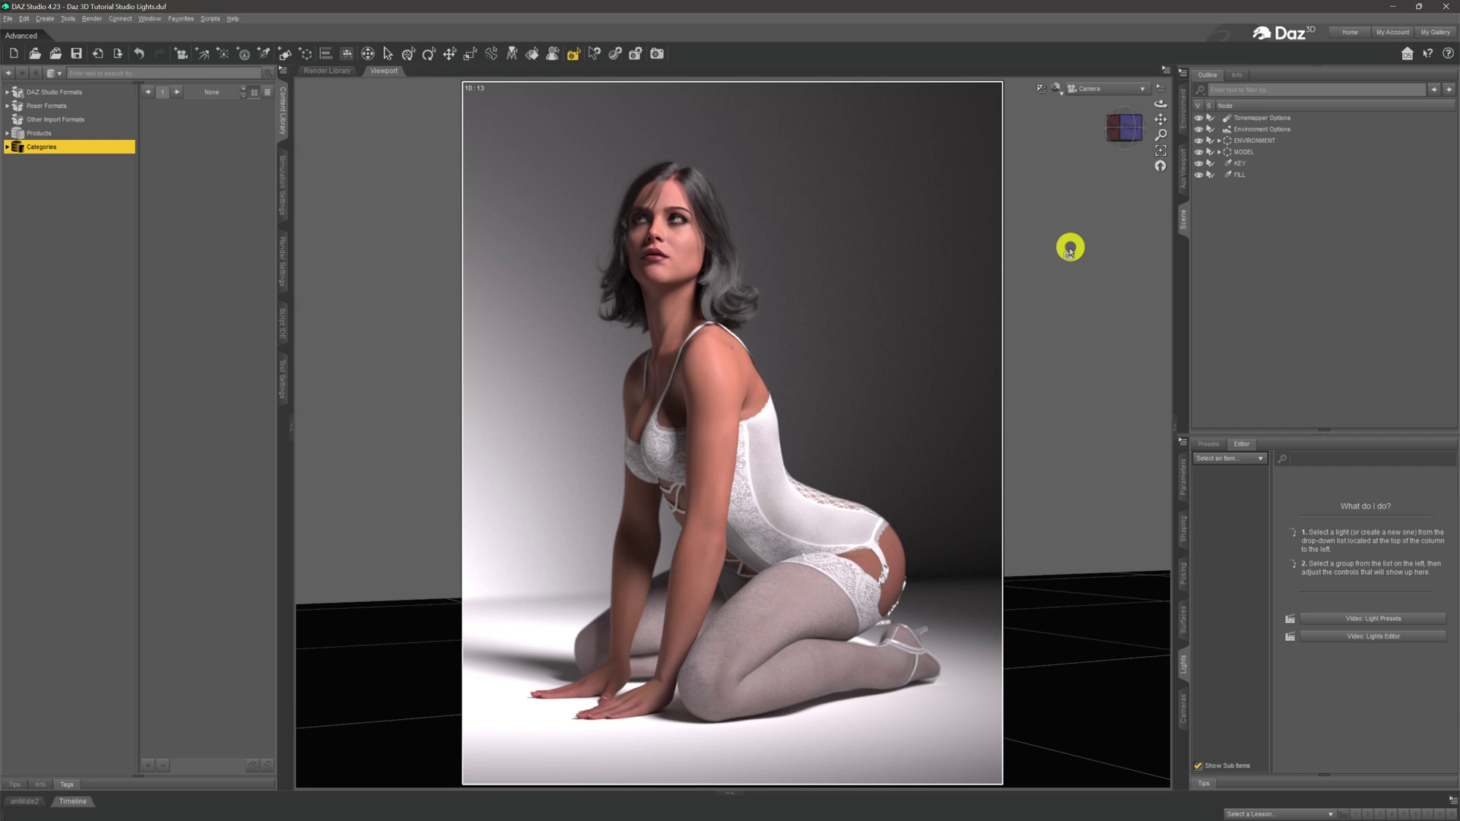
Step: Switch from the Camera to the Perspective View and return the viewport to Texture Shaded
click(1082, 88)
click(1087, 89)
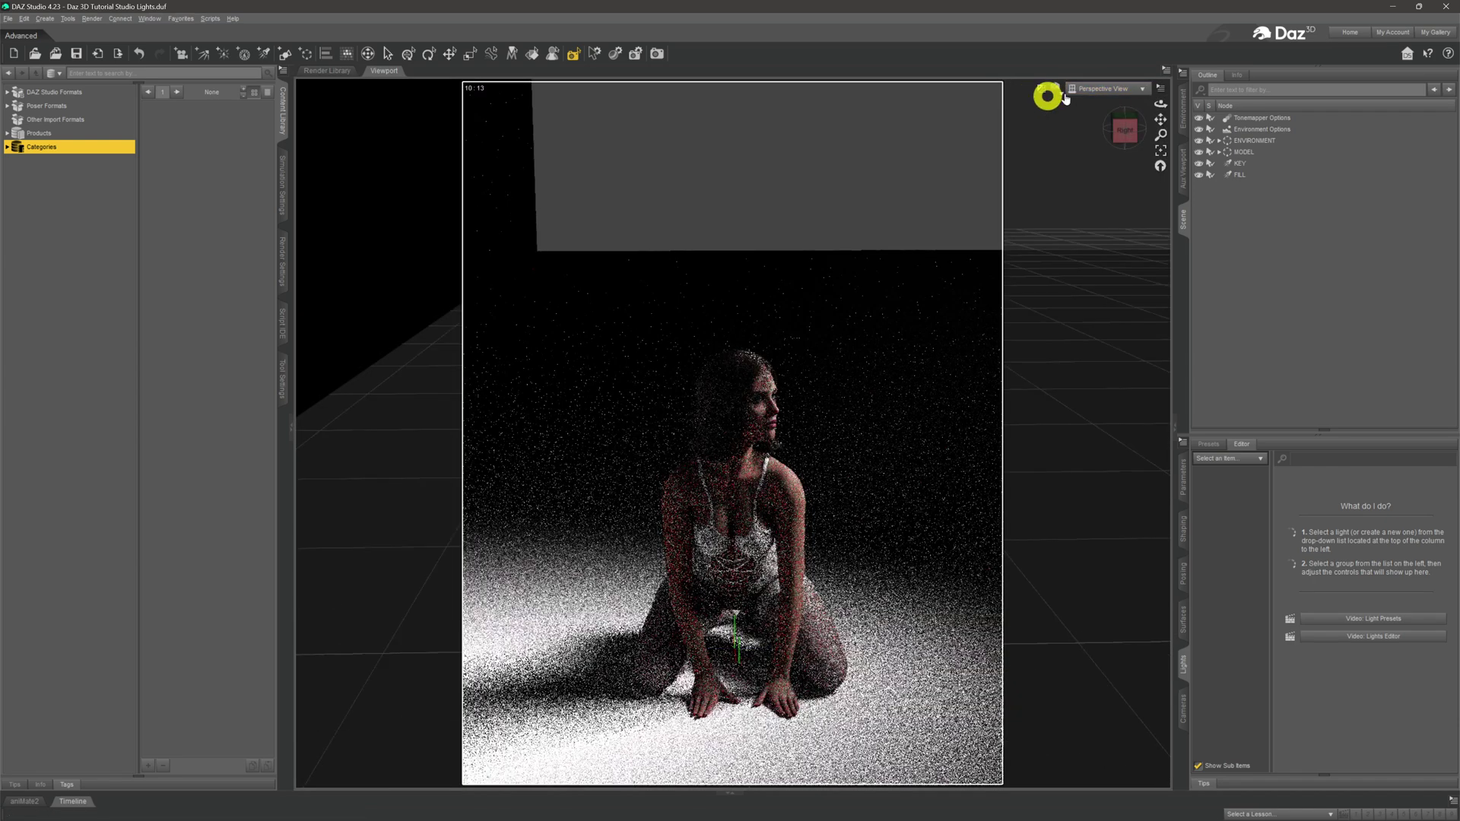
click(1058, 88)
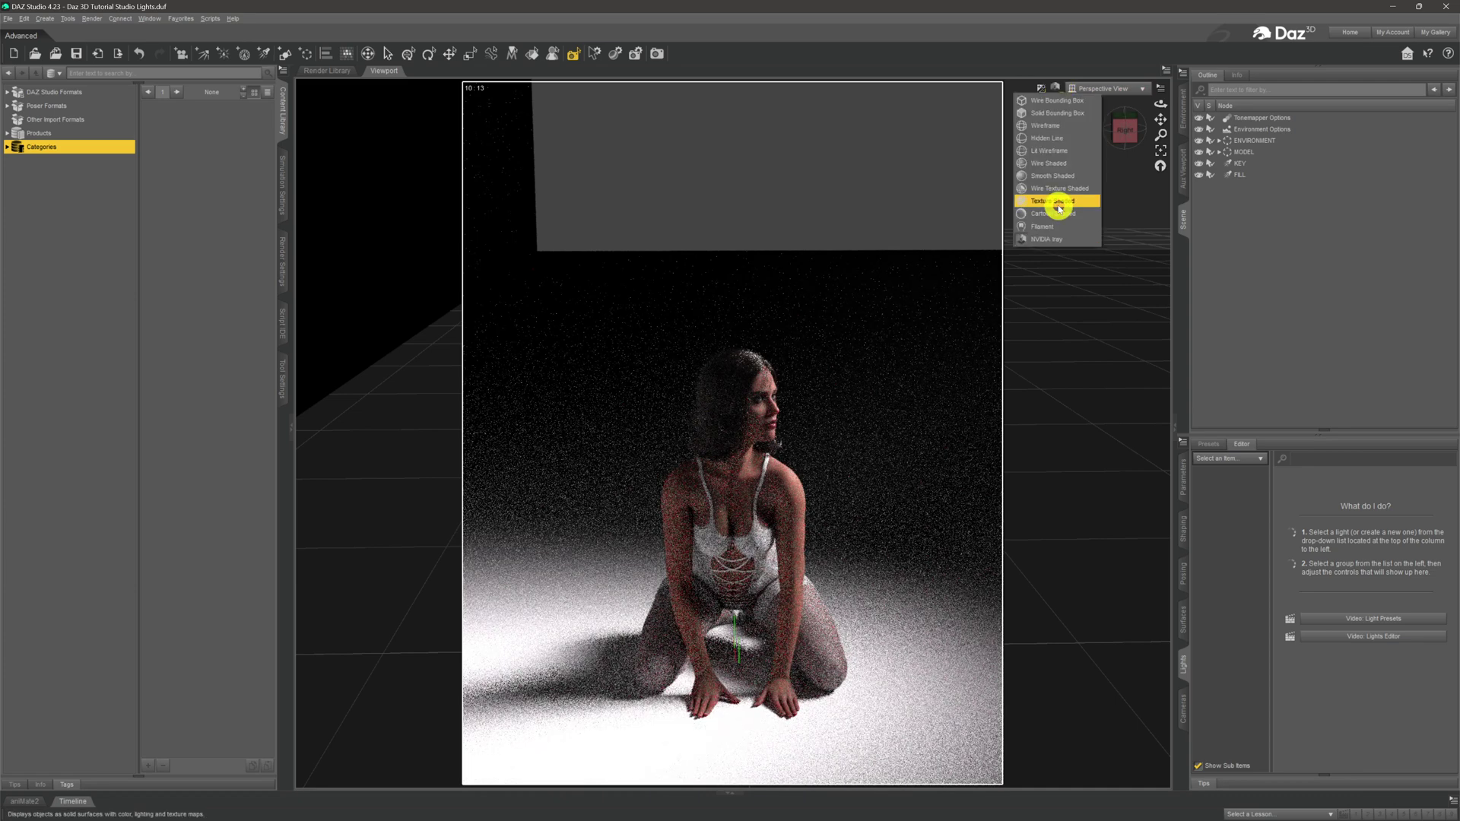
click(1057, 202)
Step: Create a third spotlight with the active viewport transforms of the Perspective View, facing the figure from behind
drag(1158, 102, 651, 540)
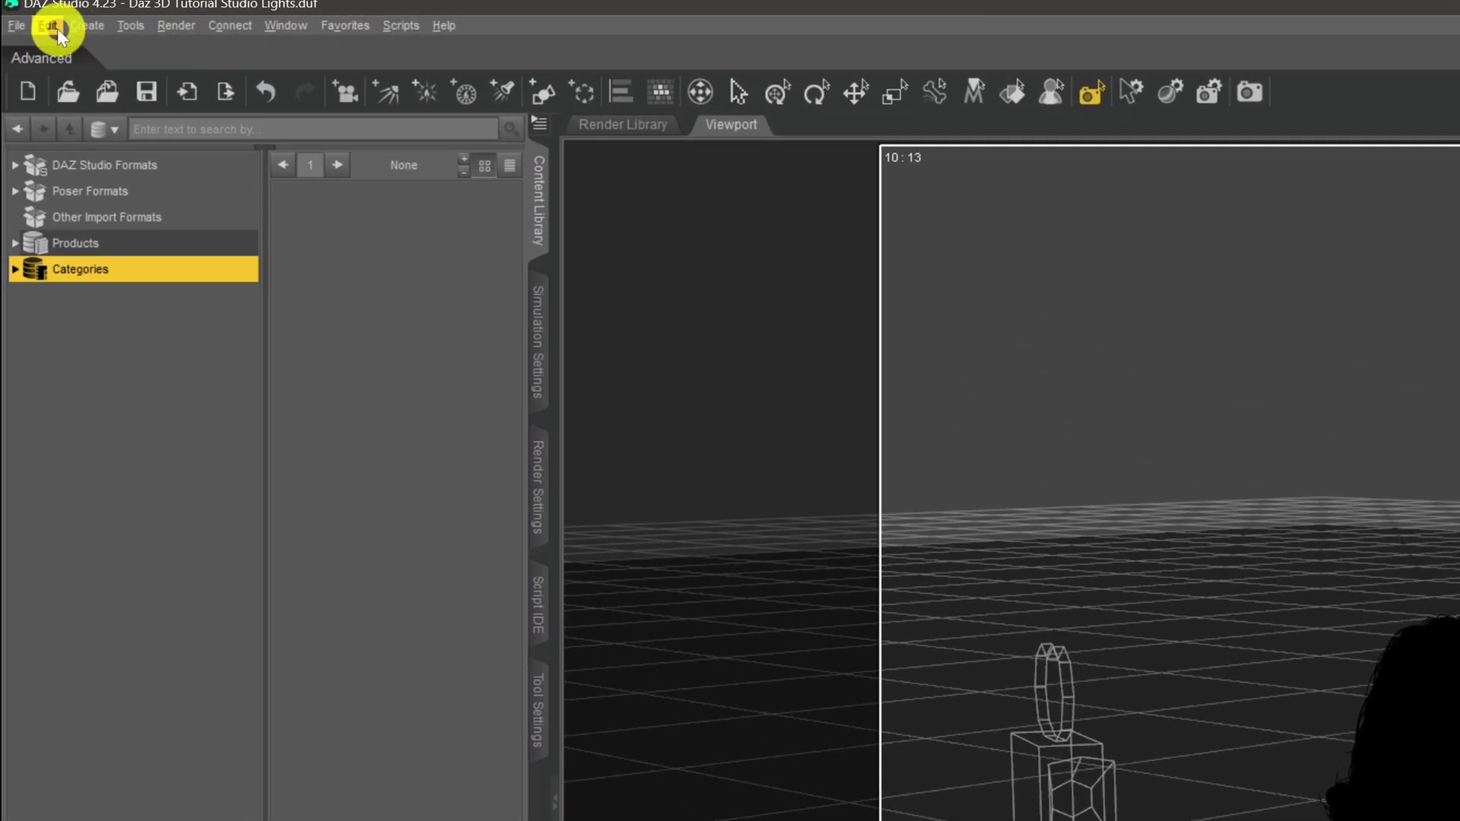
click(69, 29)
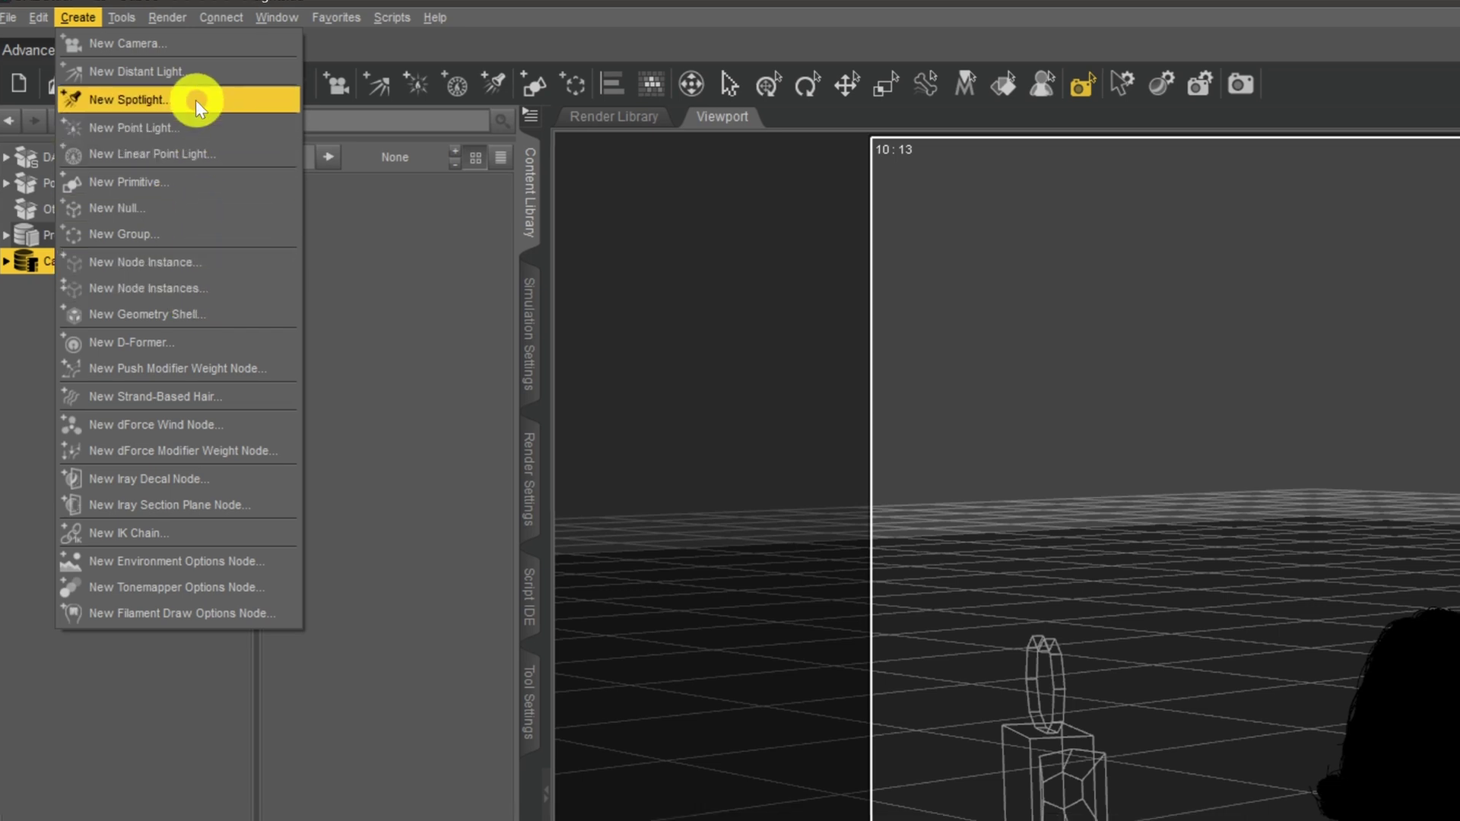
click(196, 106)
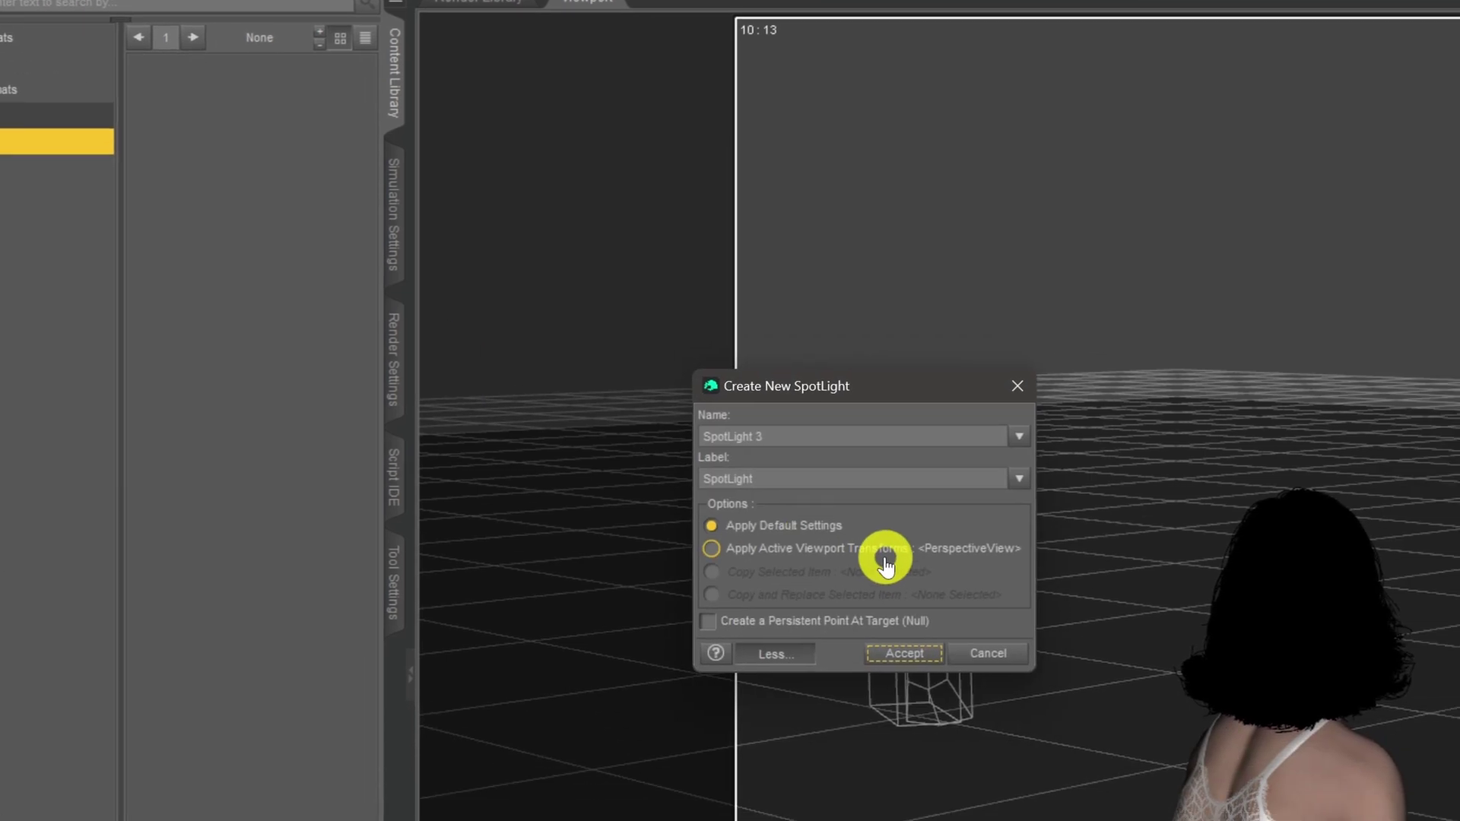
click(884, 563)
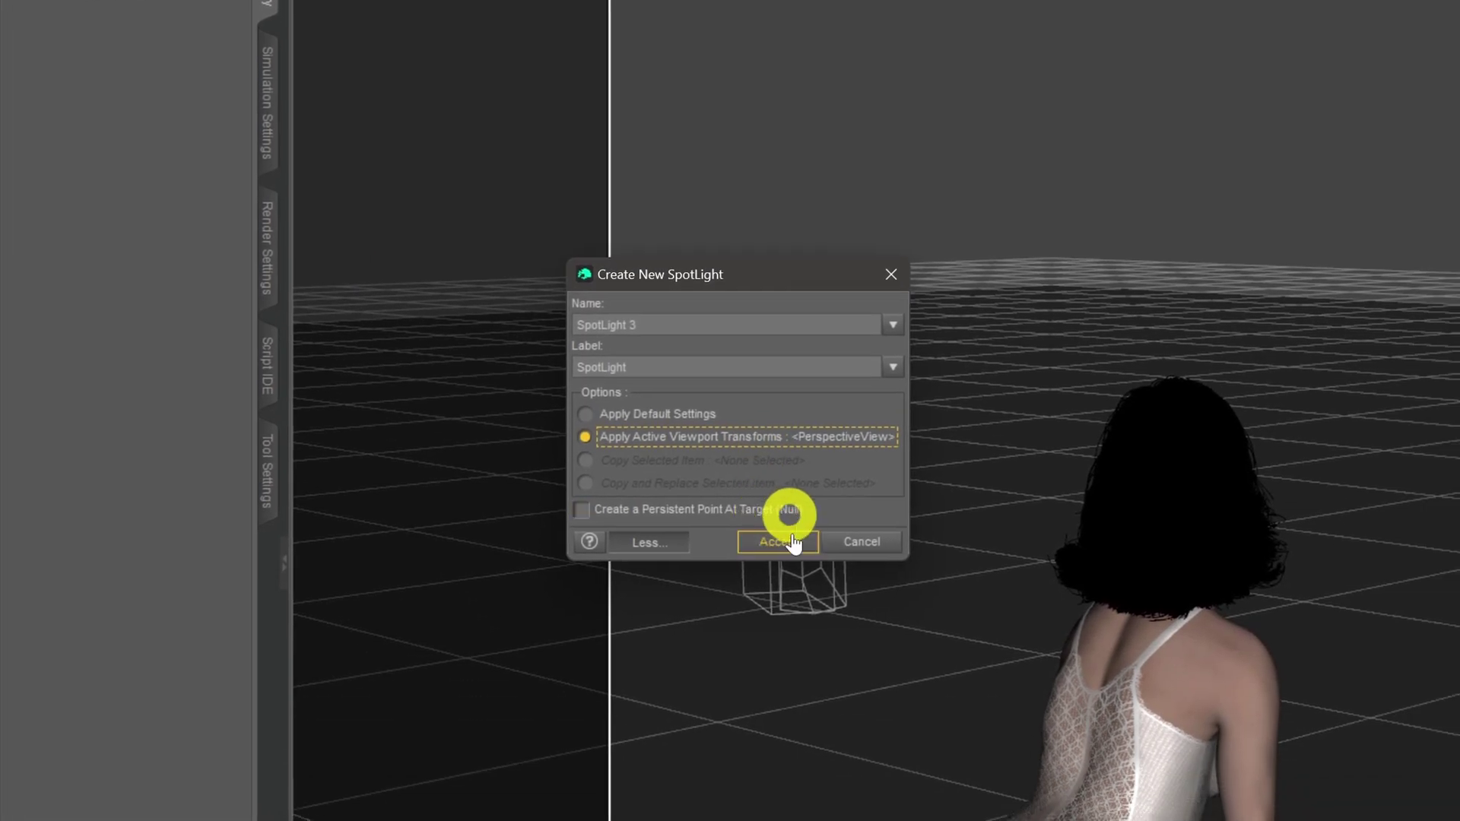
click(913, 659)
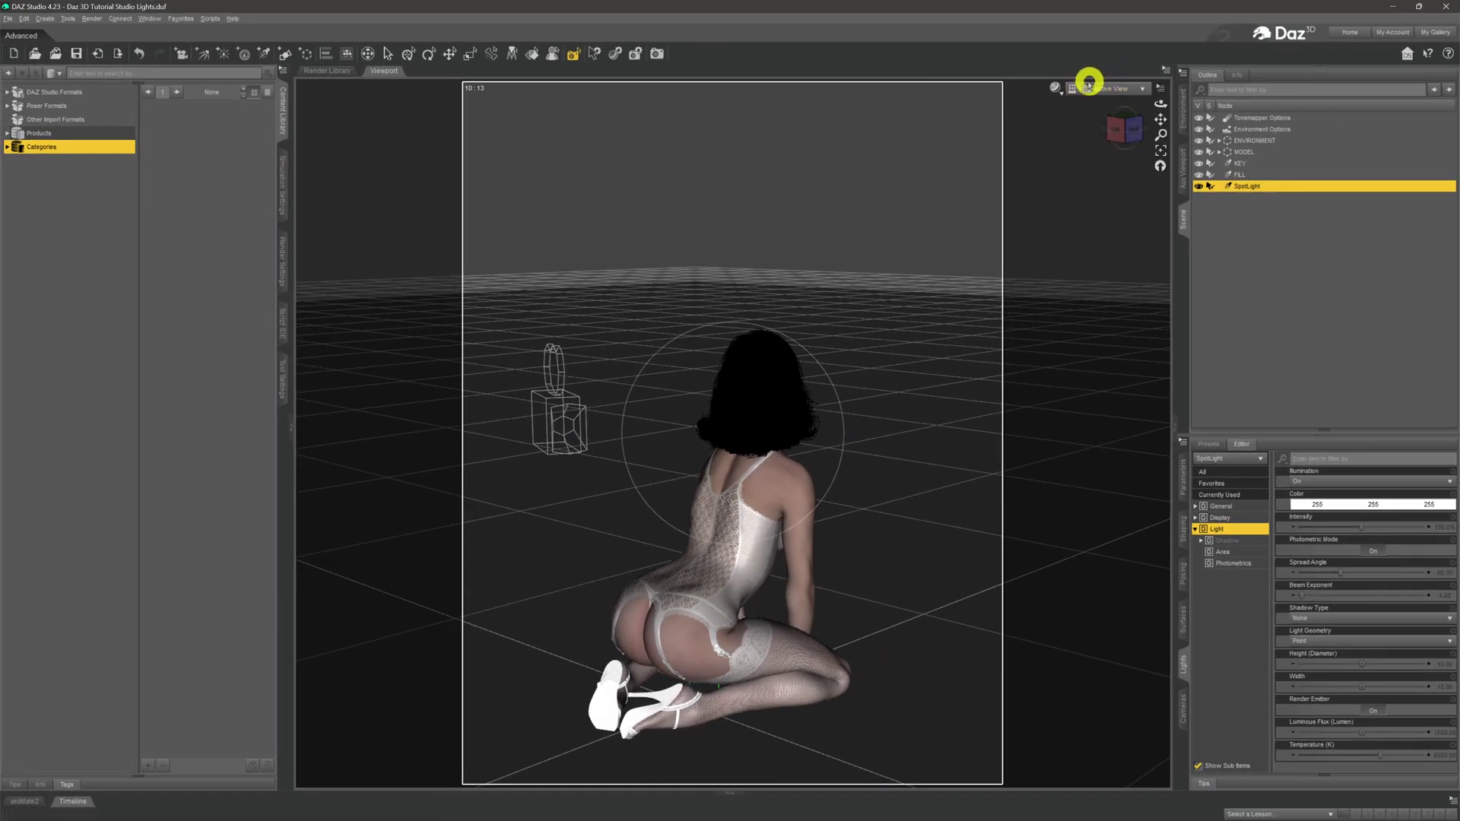
Step: Return to the Camera view and set the third spotlight's Light Geometry to Rectangle with a height and width of 100 each
click(1150, 74)
click(1073, 182)
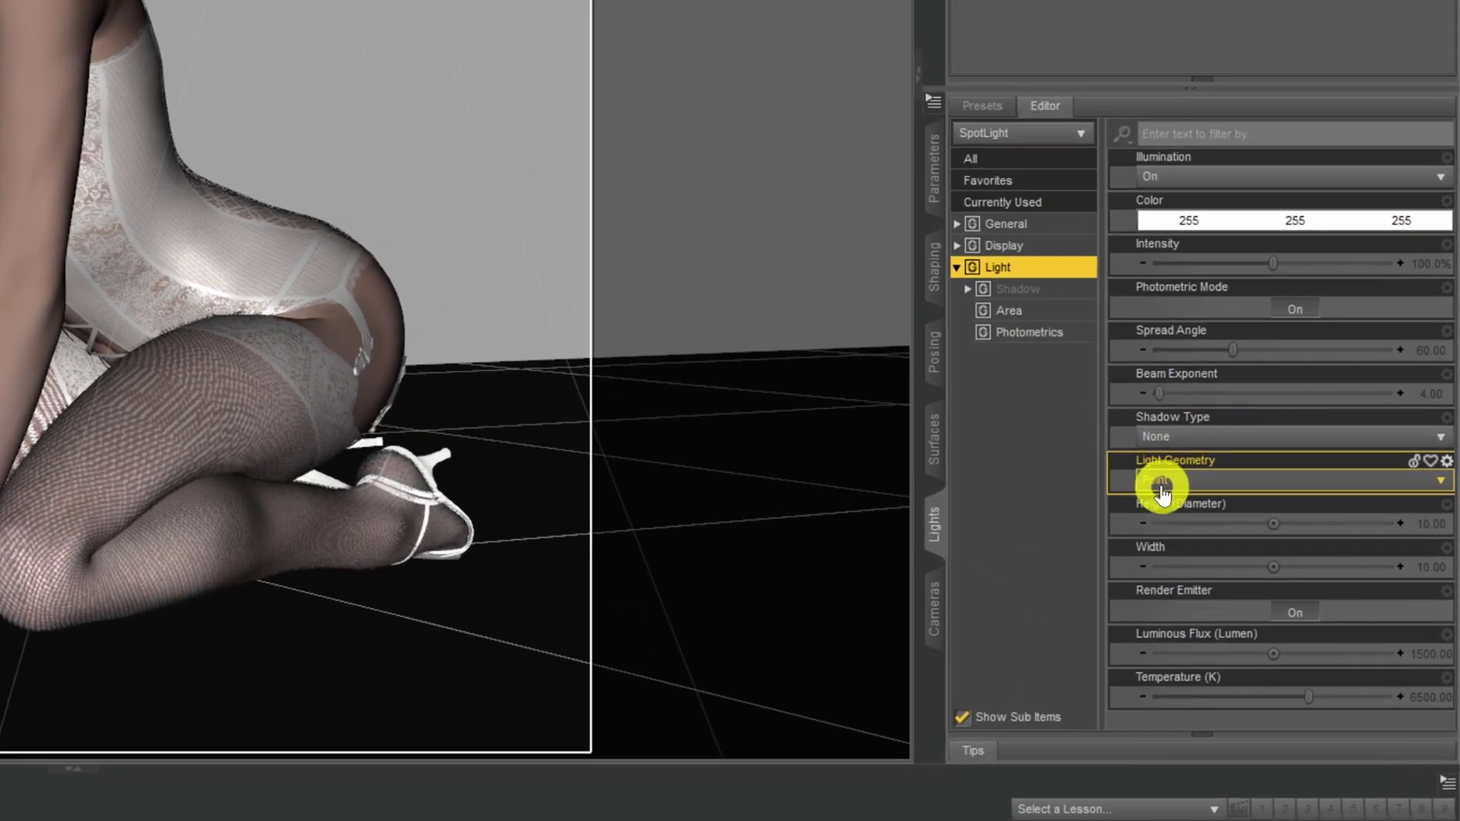
click(1242, 577)
click(1201, 528)
click(1429, 524)
text(100)
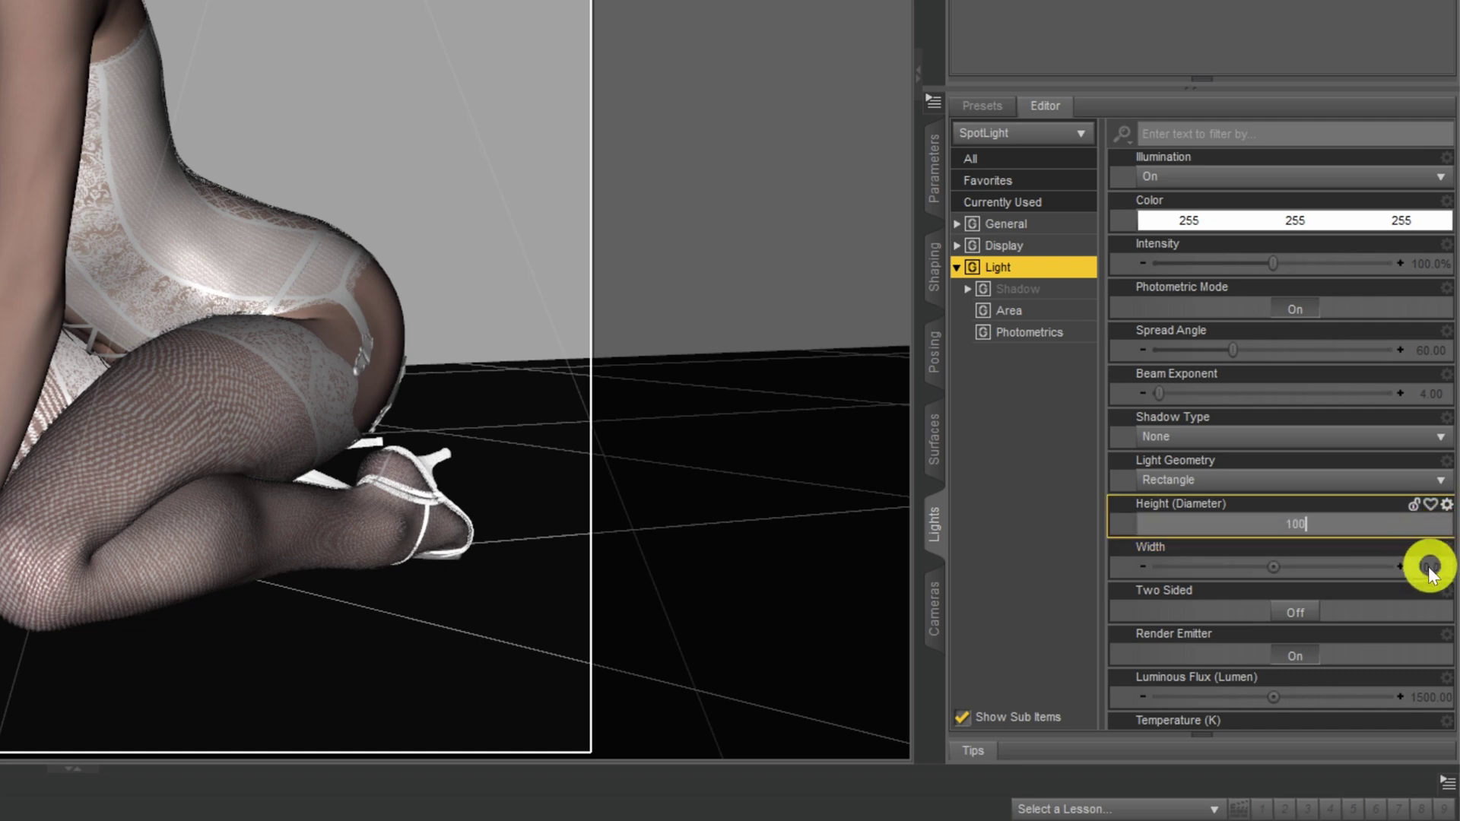
click(1425, 564)
text(100)
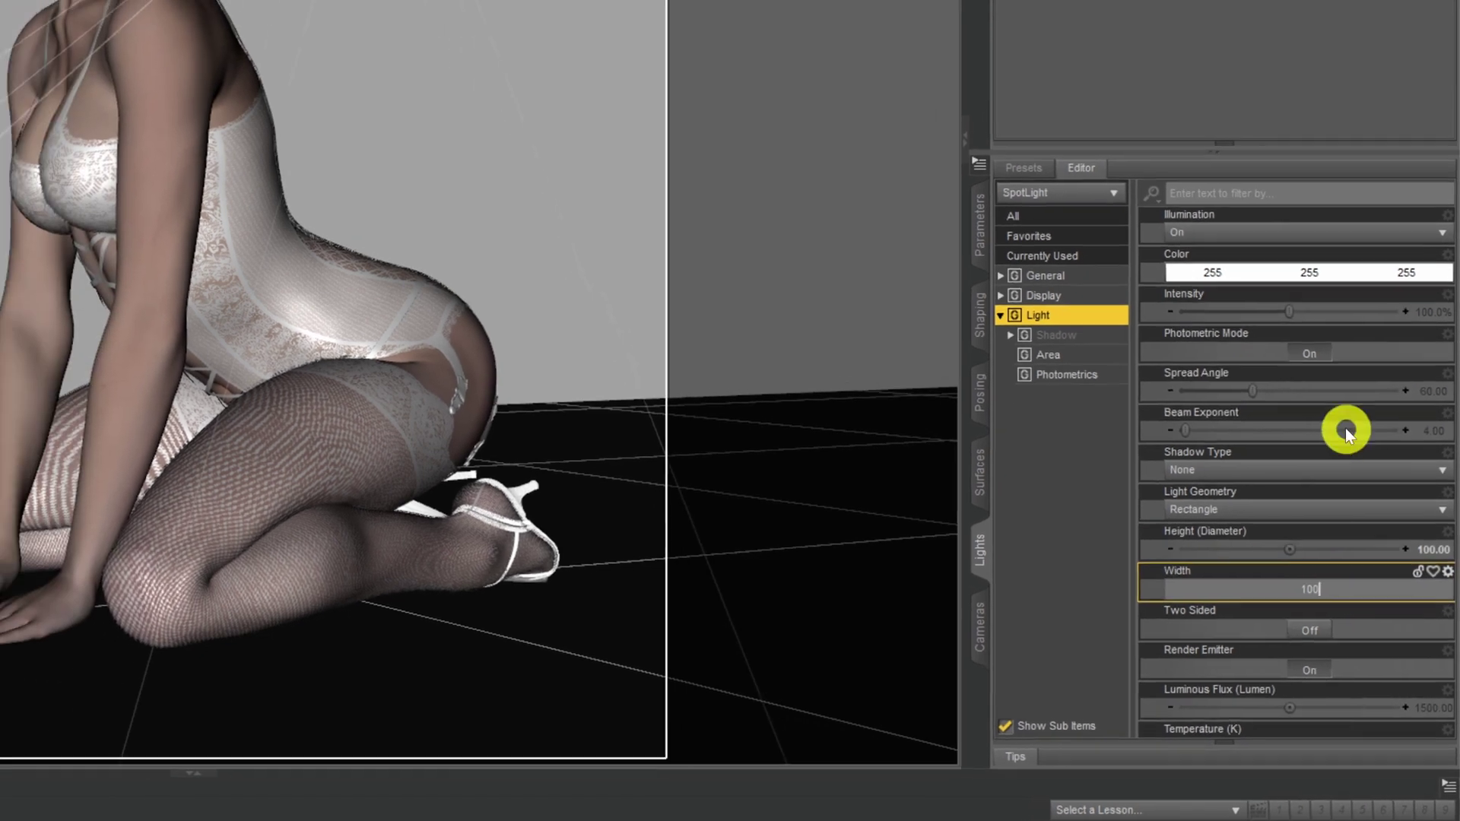
key(Return)
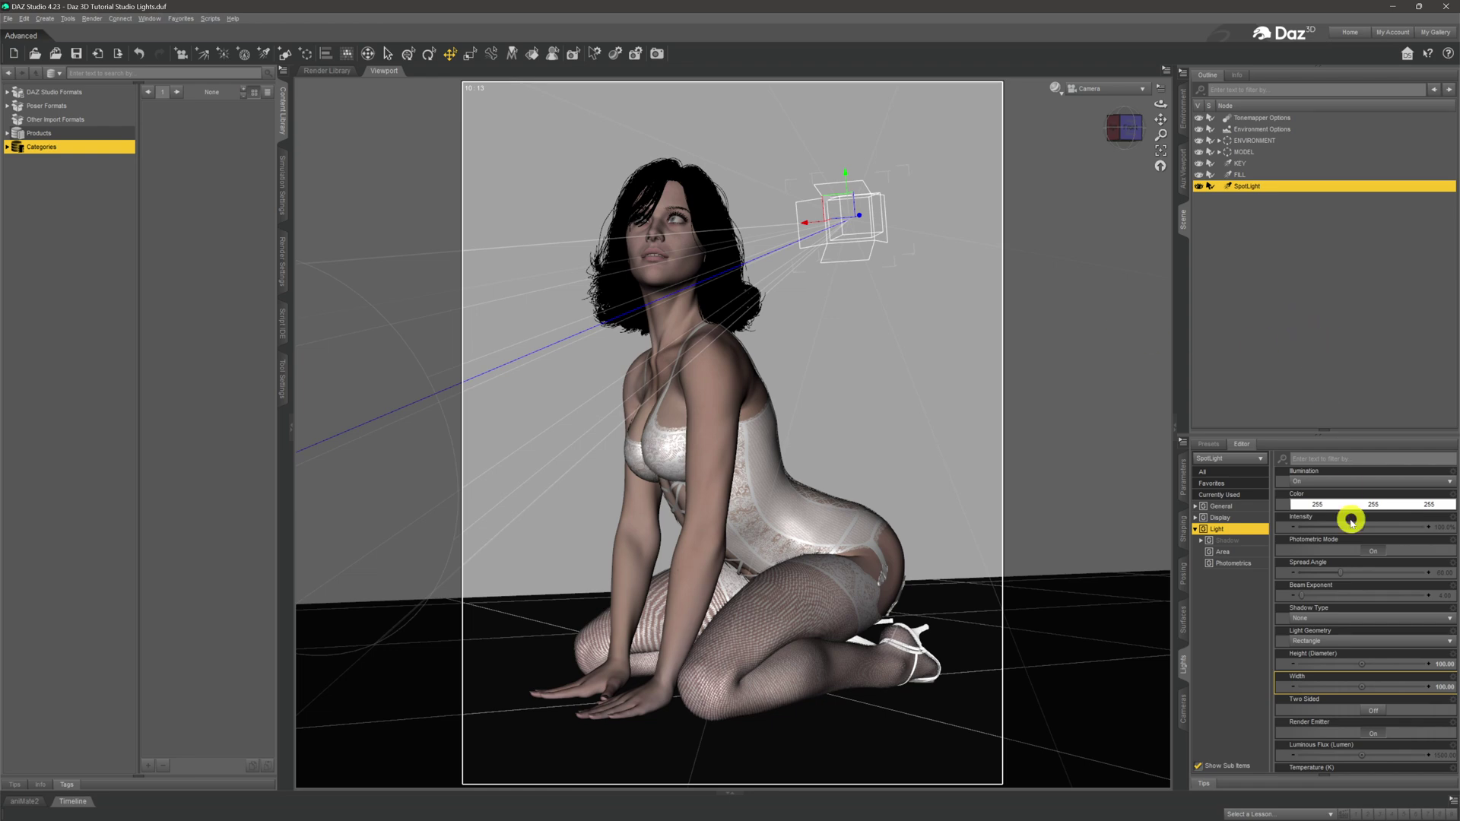
Step: Preview the Camera view in NVIDIA Iray and turn off Render Emitter for the third spotlight
click(1060, 92)
click(1063, 236)
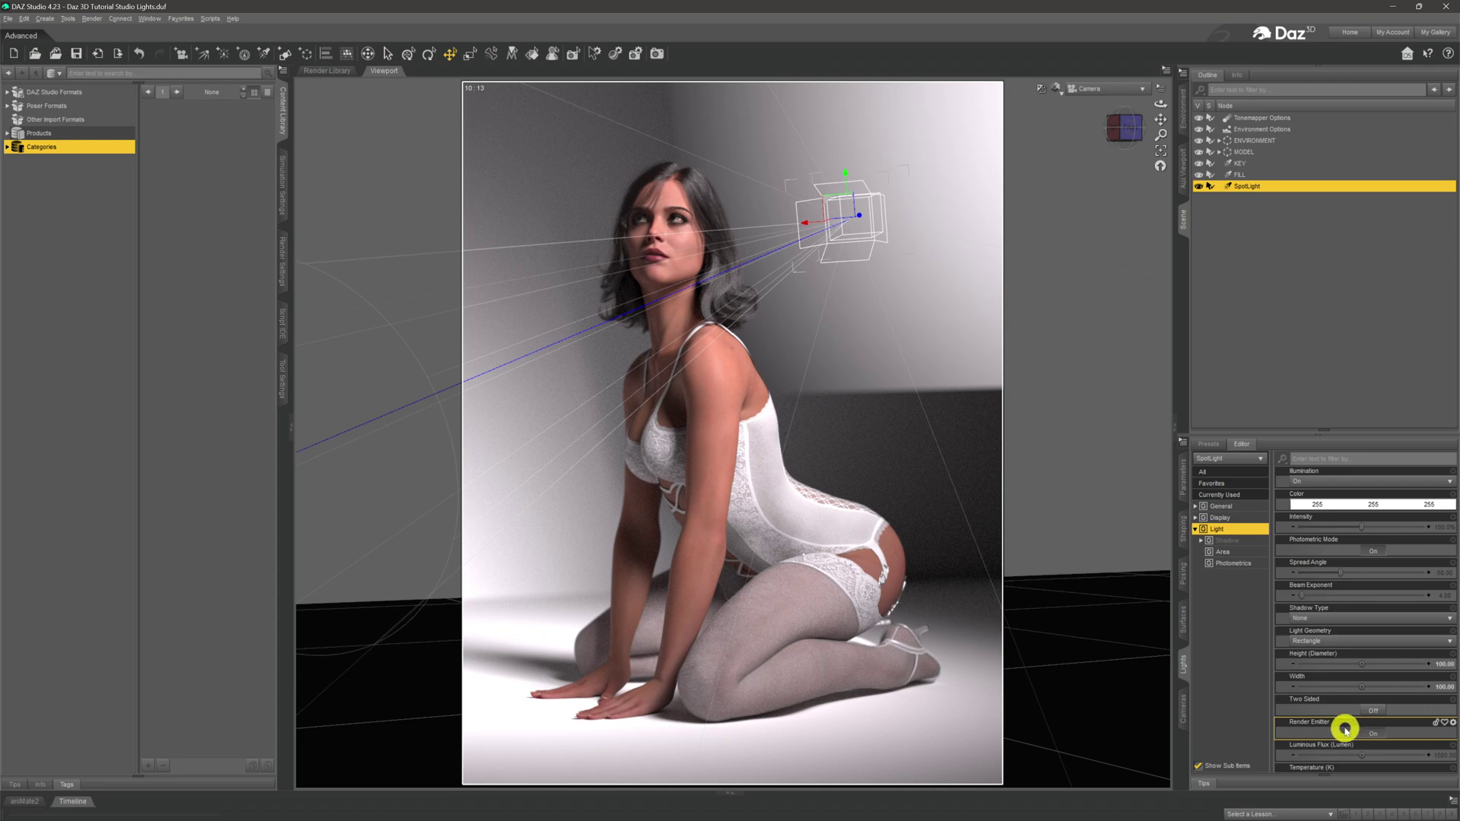
click(1383, 733)
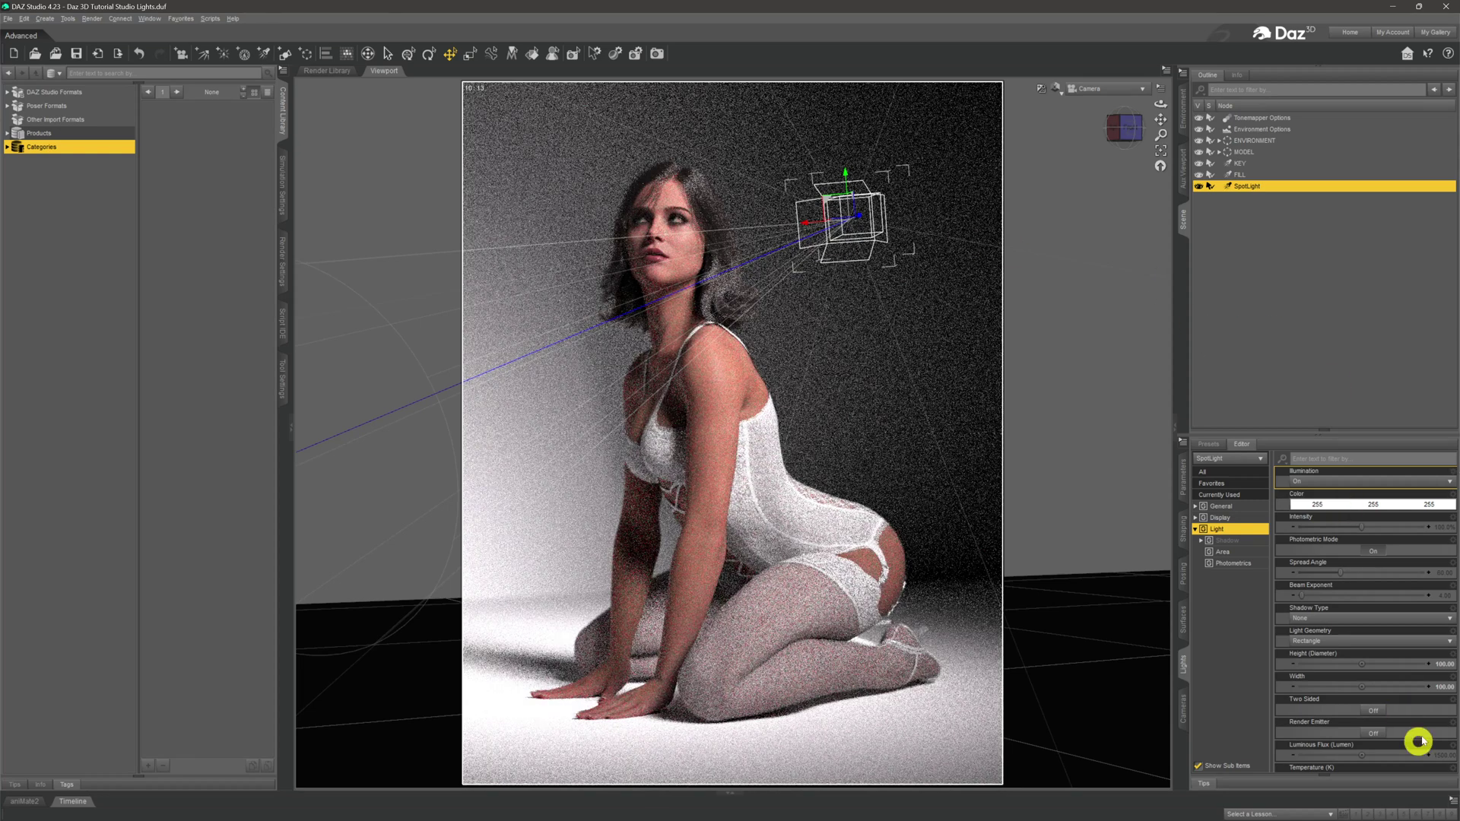
Step: Raise the third spotlight's Luminous Flux above 1500 lumens and deselect the light for the Iray preview
click(1441, 754)
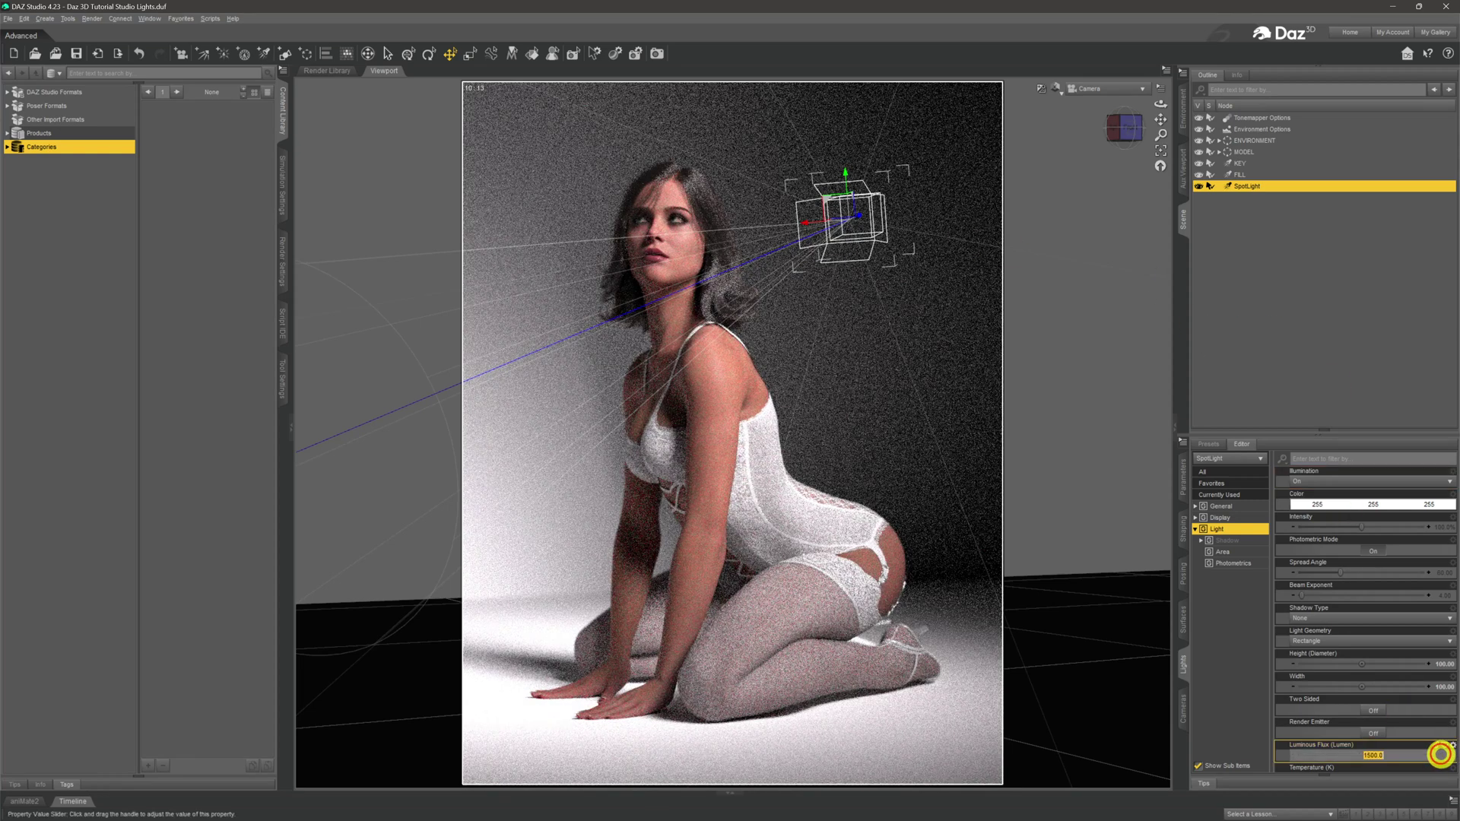
click(1373, 755)
text(0)
key(Return)
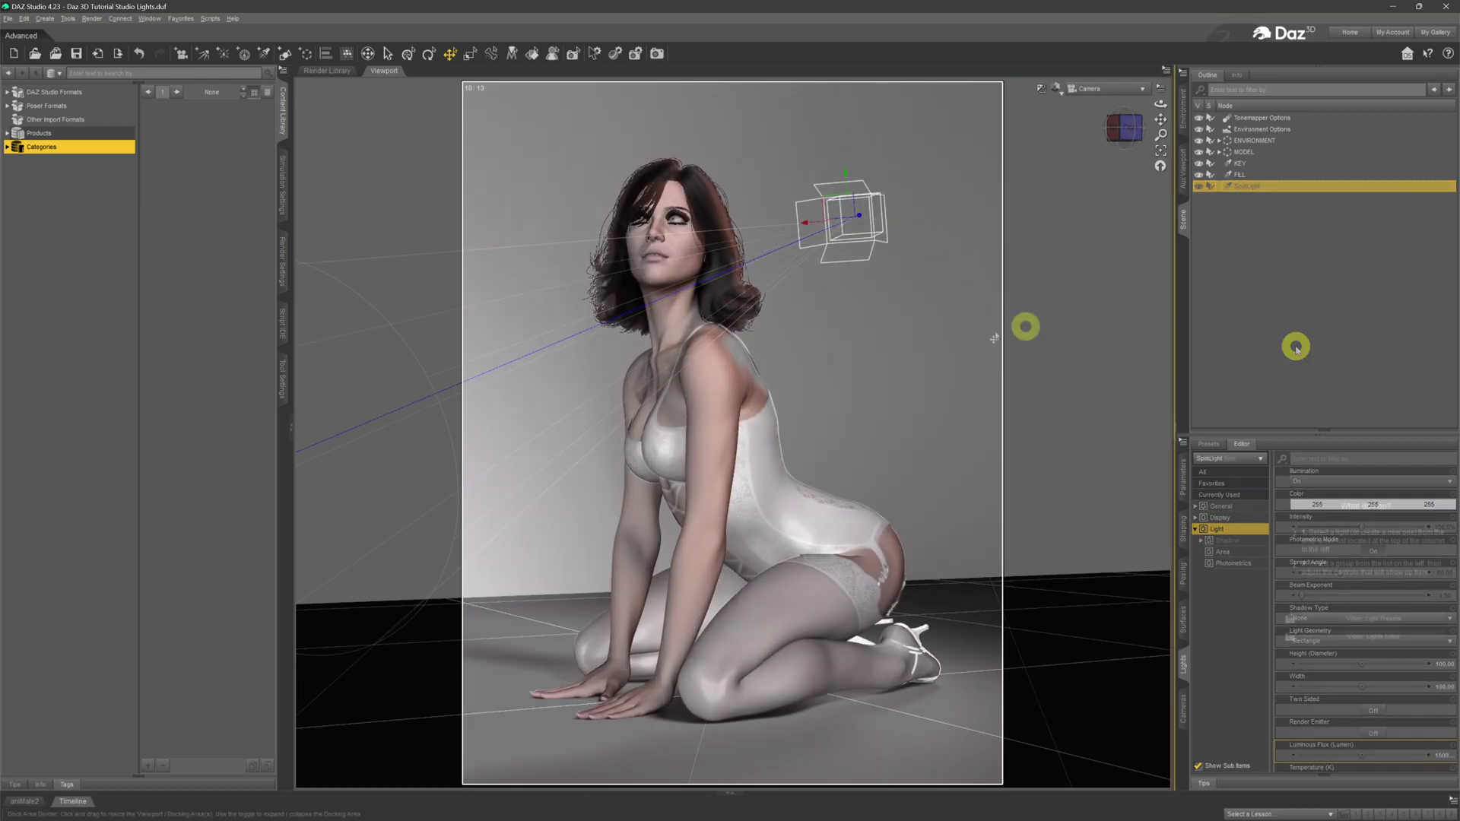
click(1039, 319)
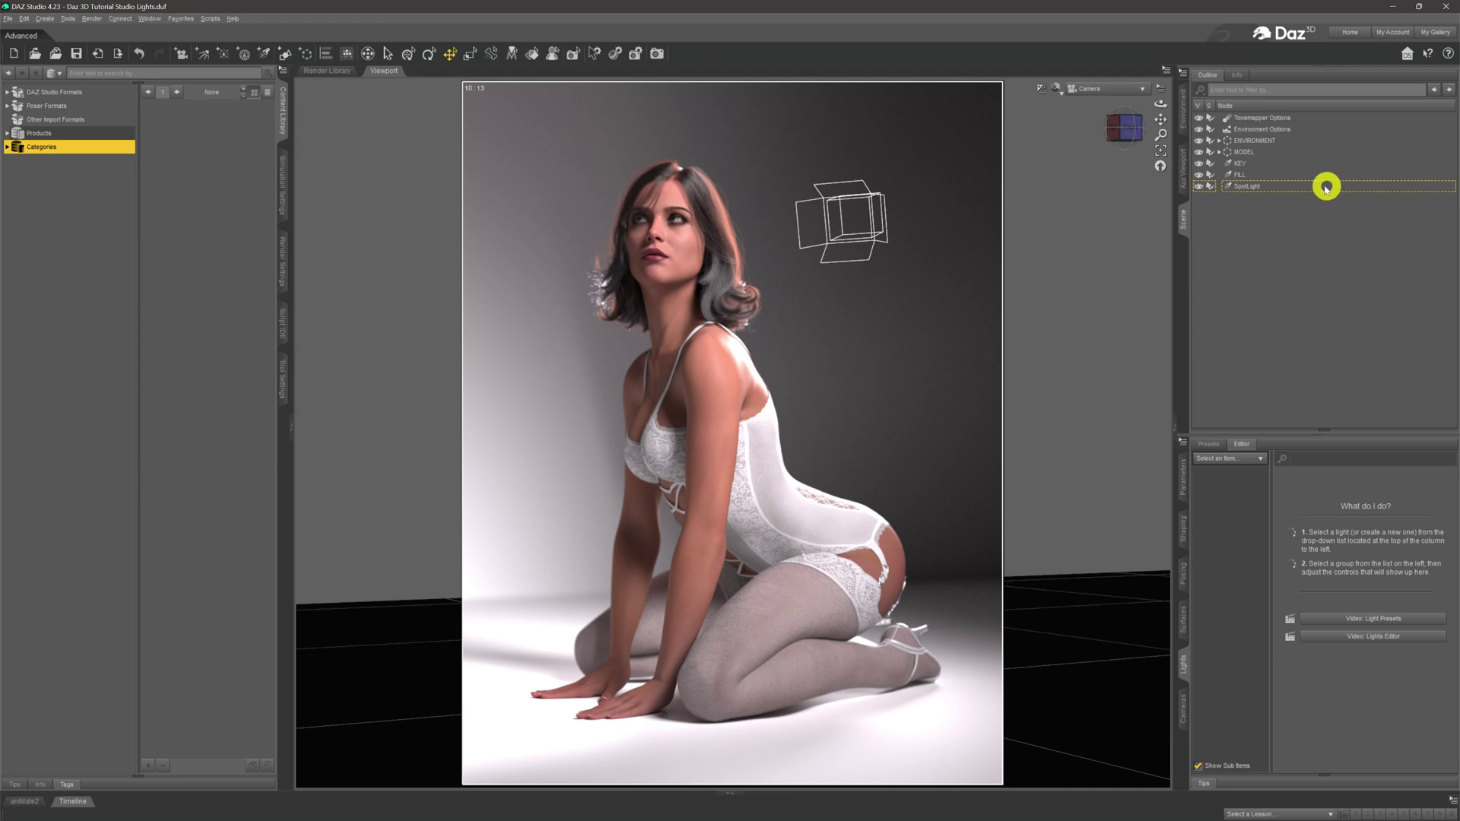
Step: Rename the third spotlight to RIM and deselect it
click(1244, 185)
click(1243, 186)
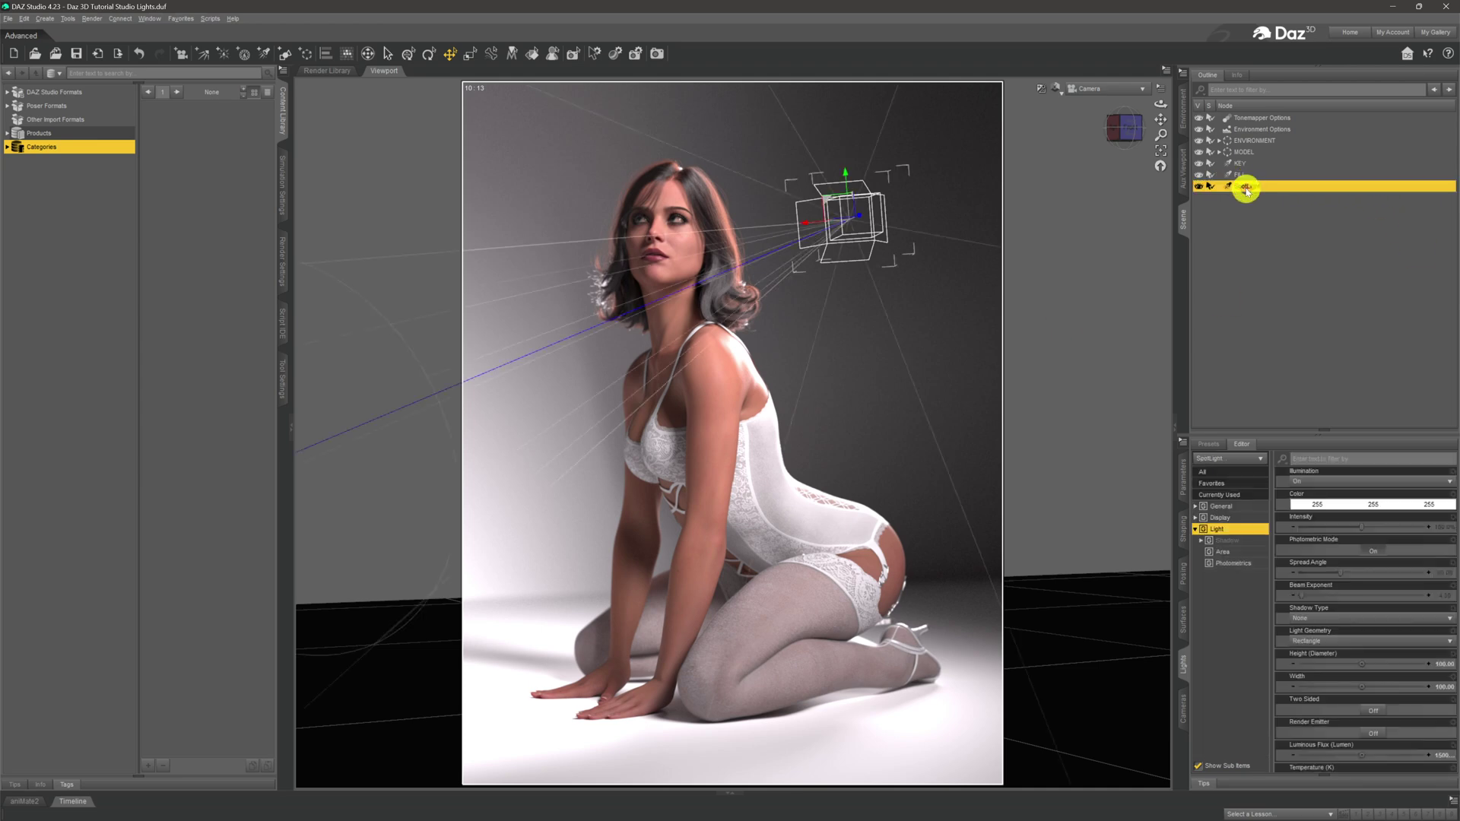
text(RIM)
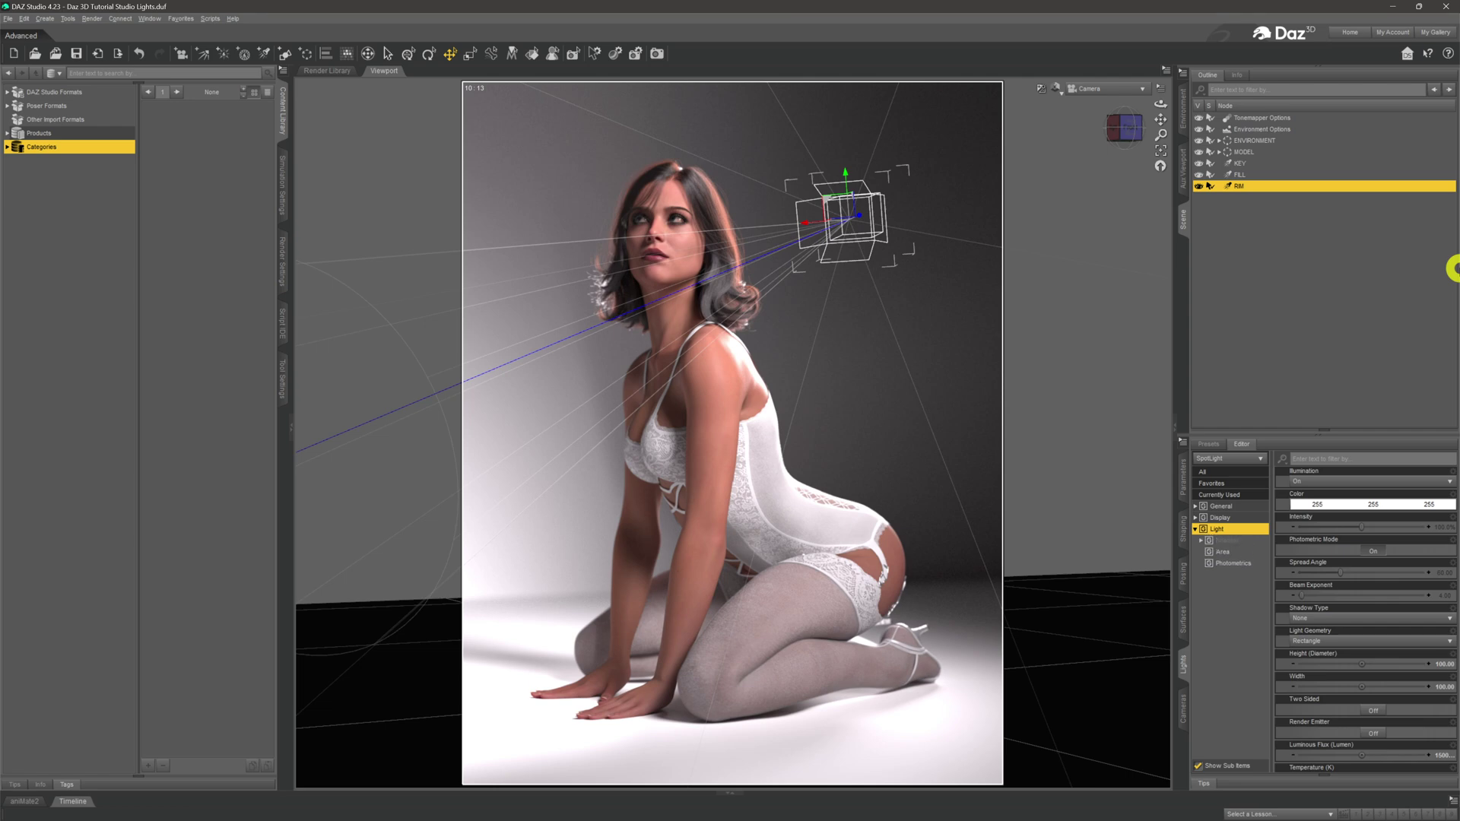
click(1387, 280)
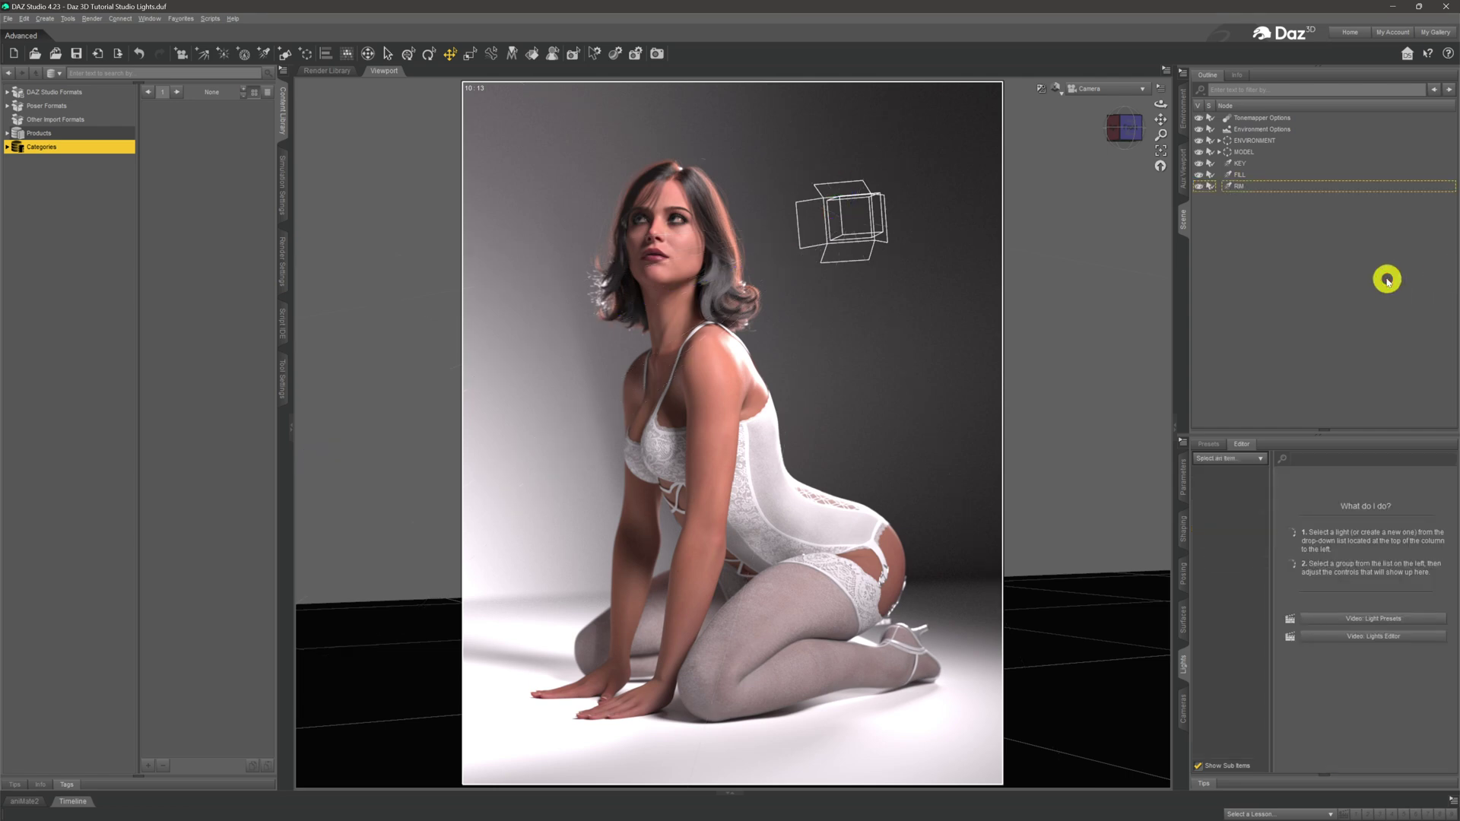